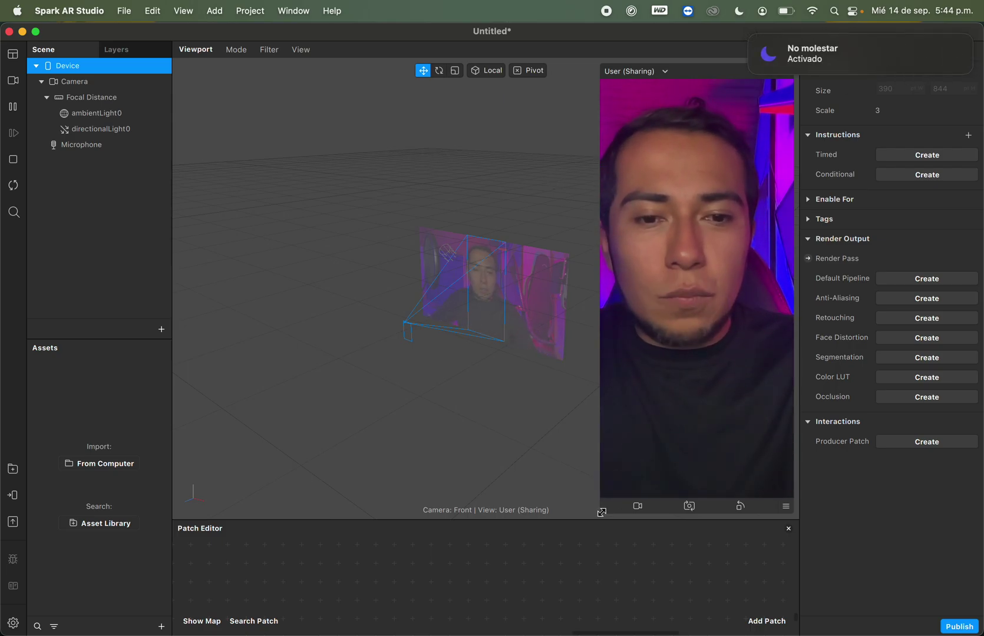
- Close the Patch Editor, show it again and enlarge it to fill more than half of the workspace height
click(788, 529)
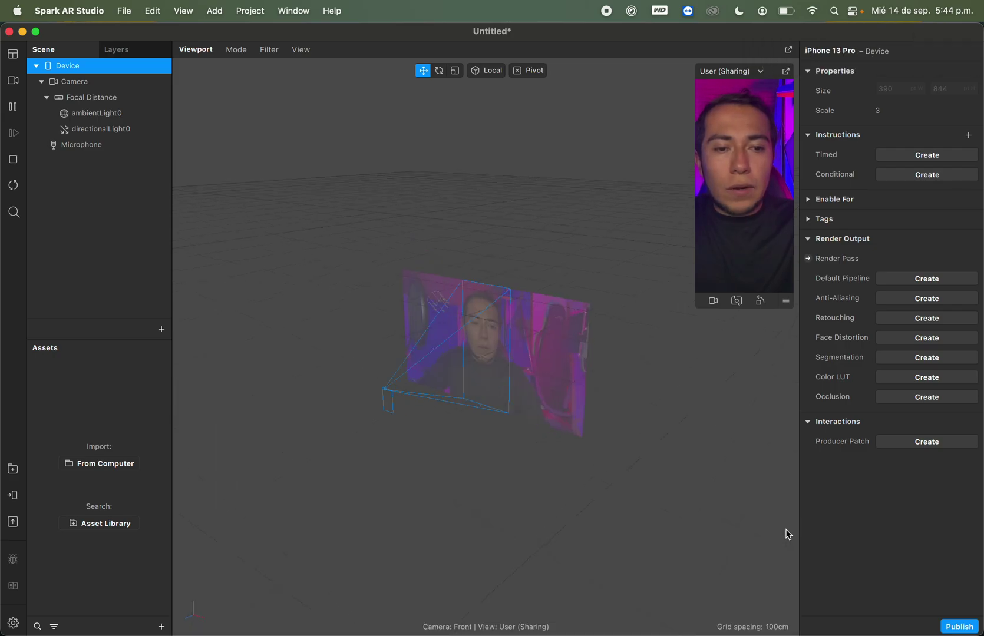
click(13, 54)
click(58, 68)
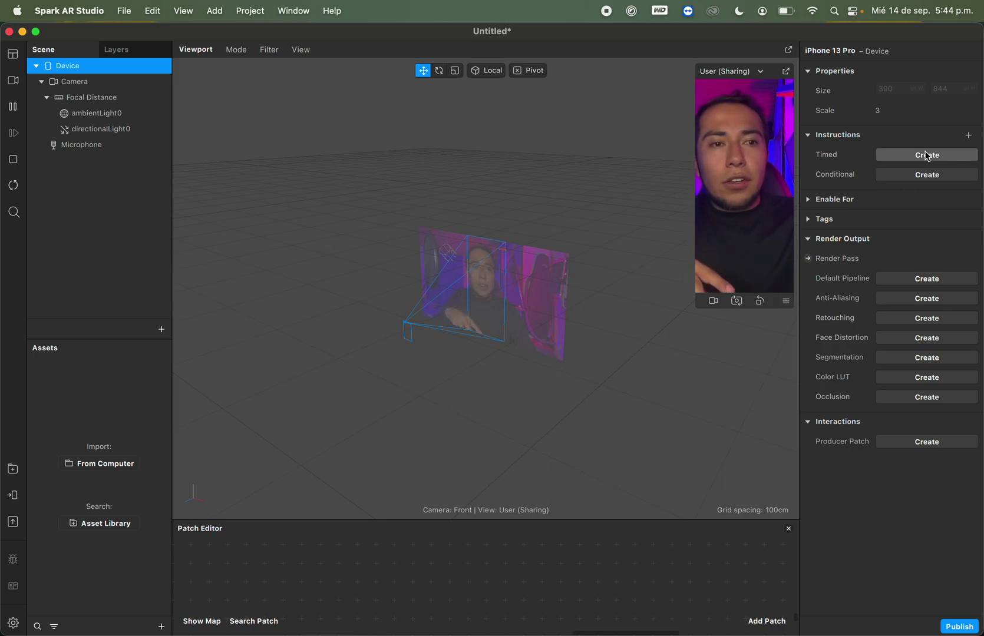
drag(574, 520, 586, 260)
- Reposition the Timed Instruction patch in the Patch Editor and delete it
drag(253, 471, 458, 388)
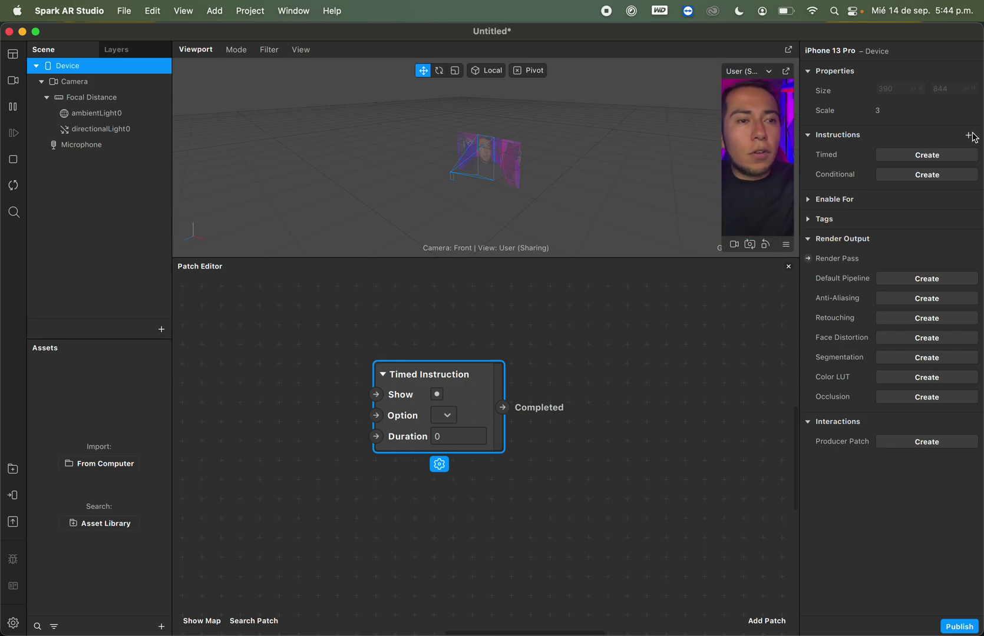
key(BackSpace)
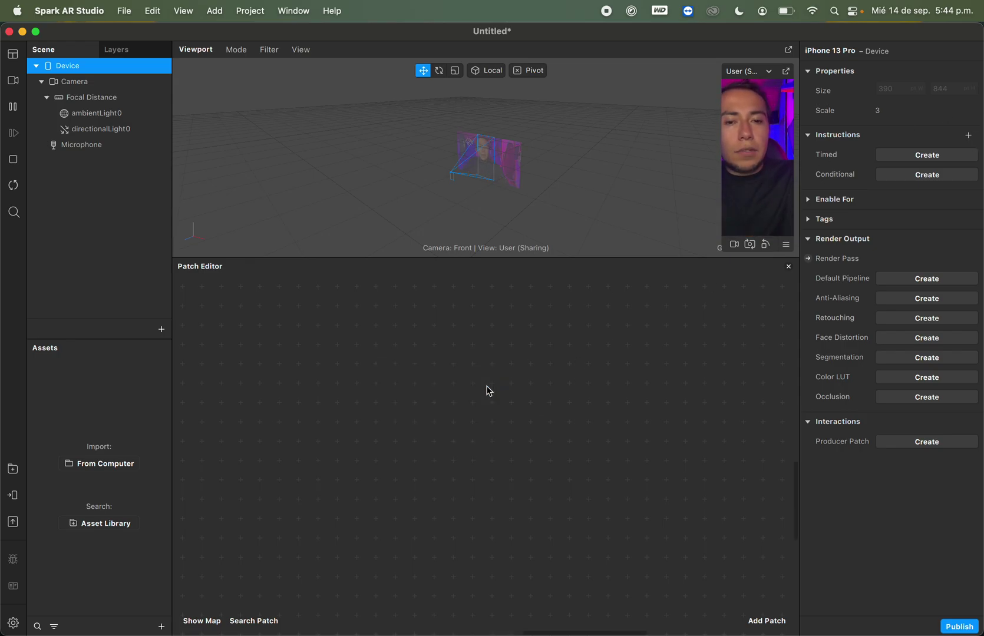
- Add the custom instructions "Este efecto contiene imágenes parpadeantes" and "Toca para aplicar" to the device
click(968, 134)
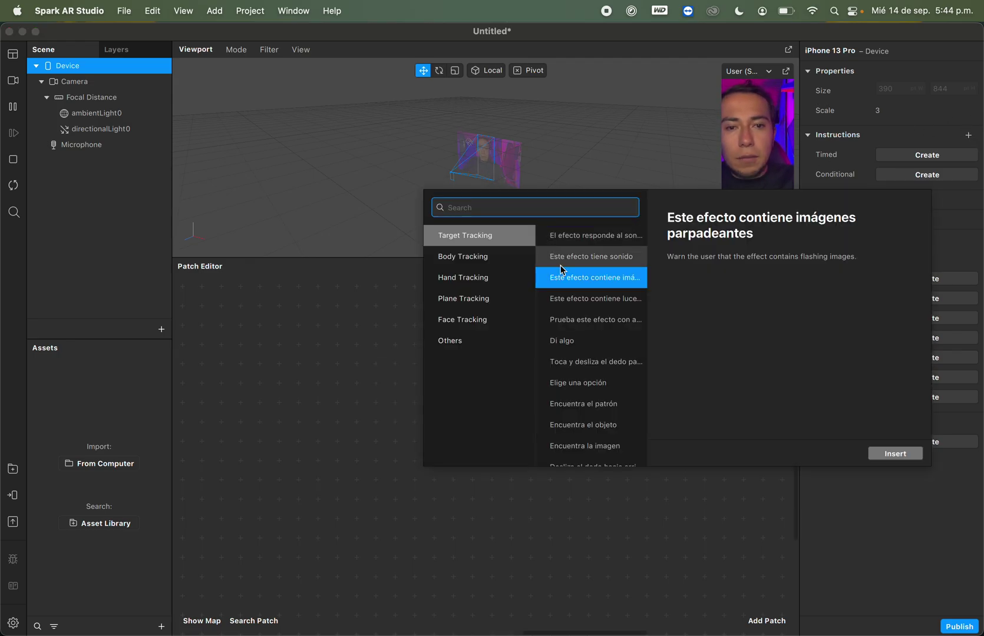
text(toca)
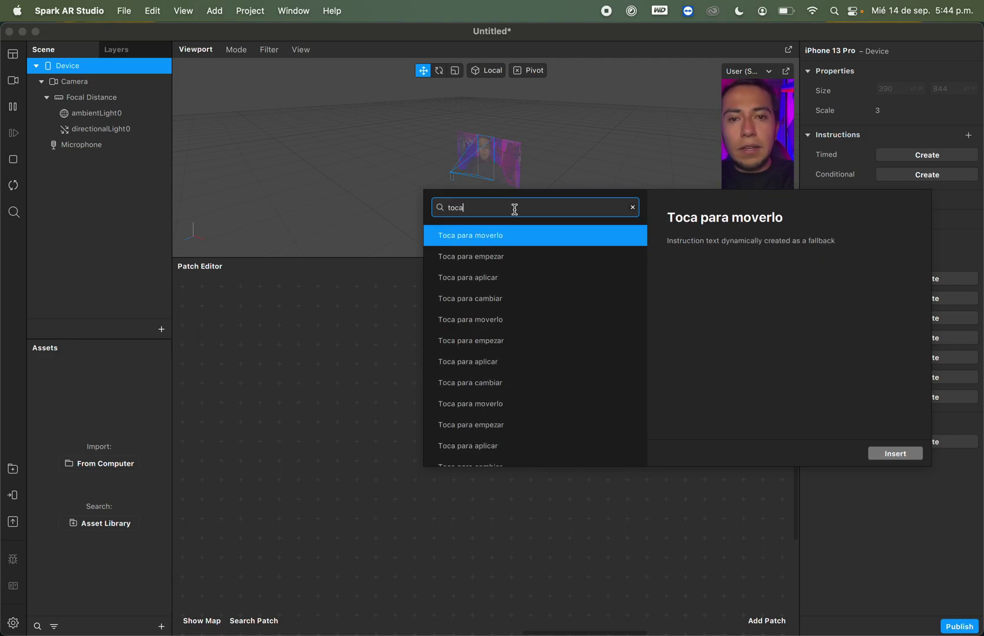
key(Down)
key(Escape)
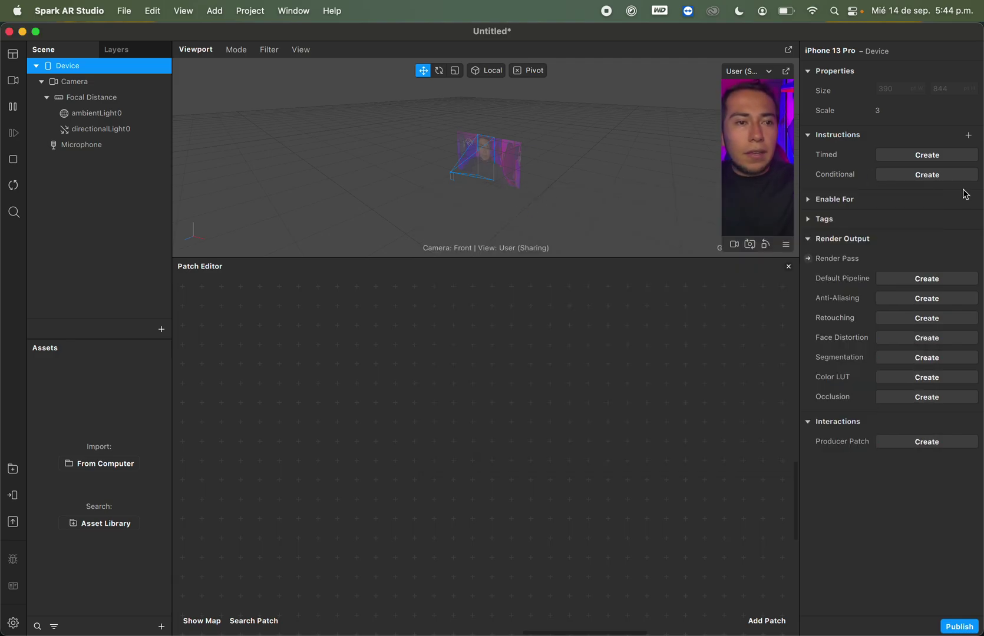
- Create a Timed Instruction patch for the device and set its Option to "Toca para aplicar"
scroll(682, 366, down, 2)
scroll(681, 361, up, 2)
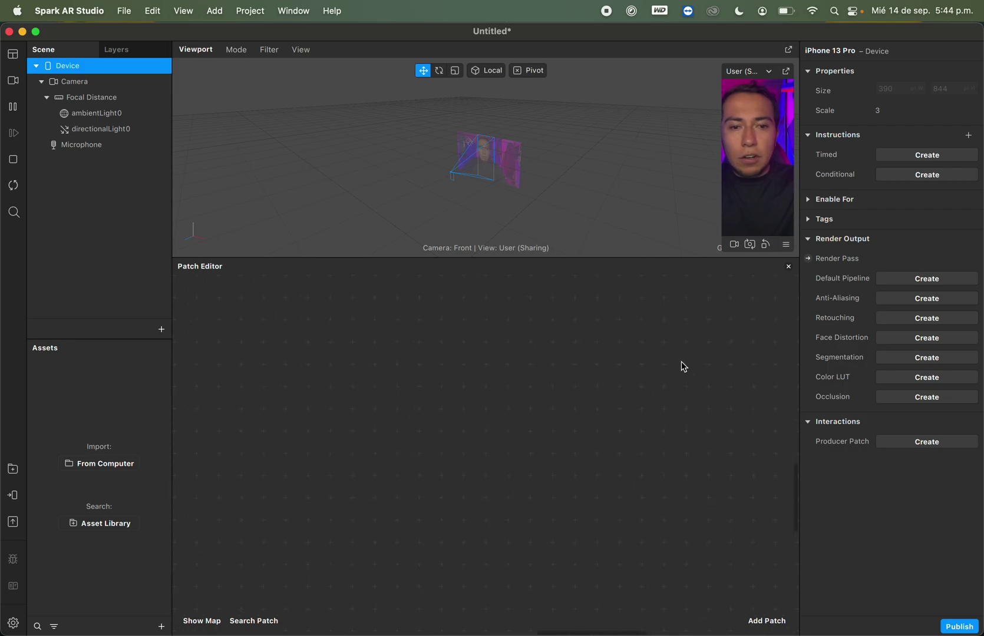
click(921, 156)
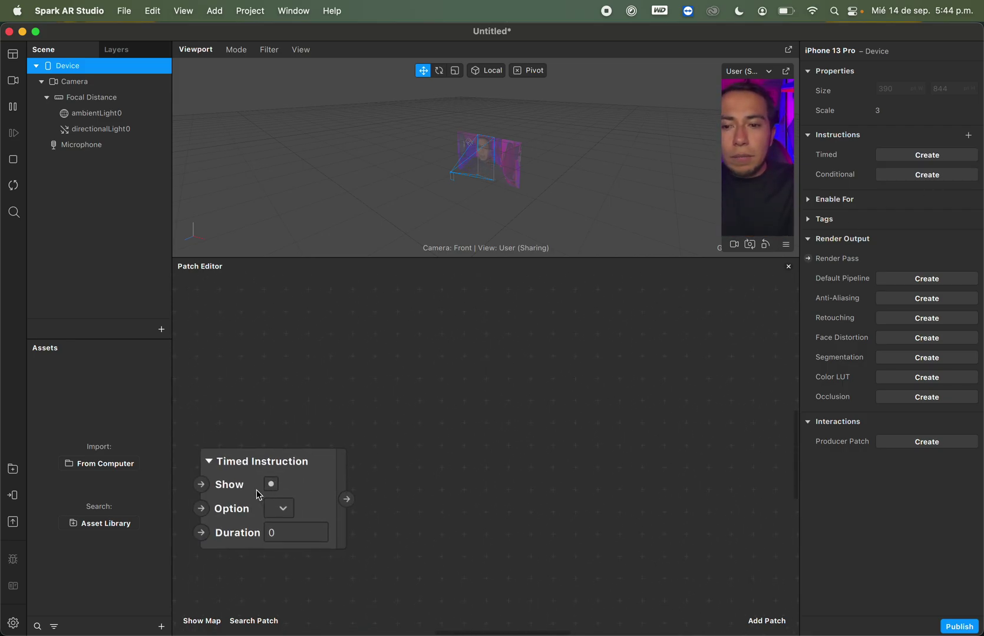
click(293, 509)
drag(313, 474, 488, 403)
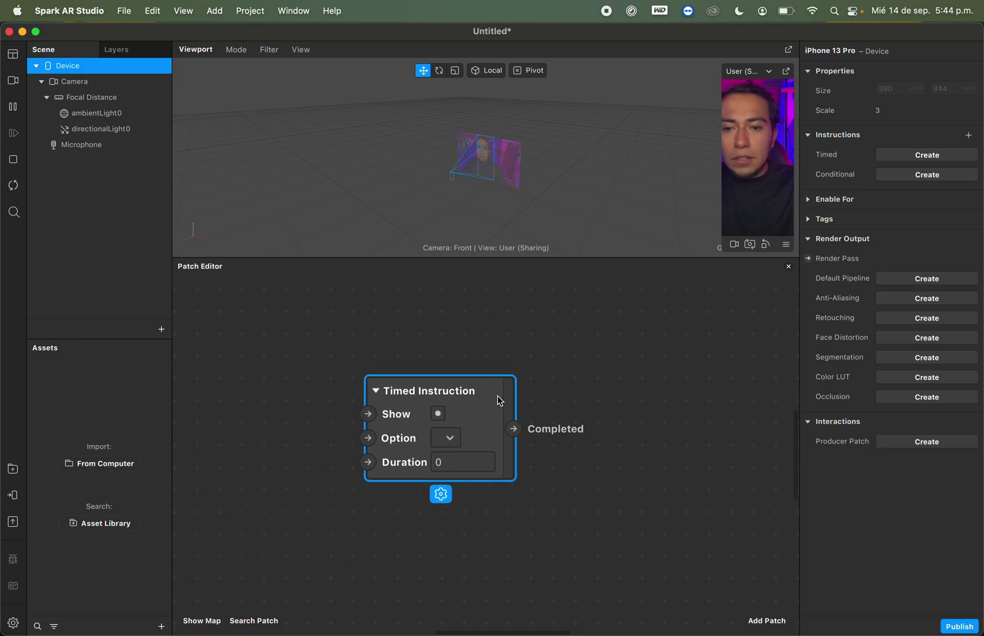
click(459, 438)
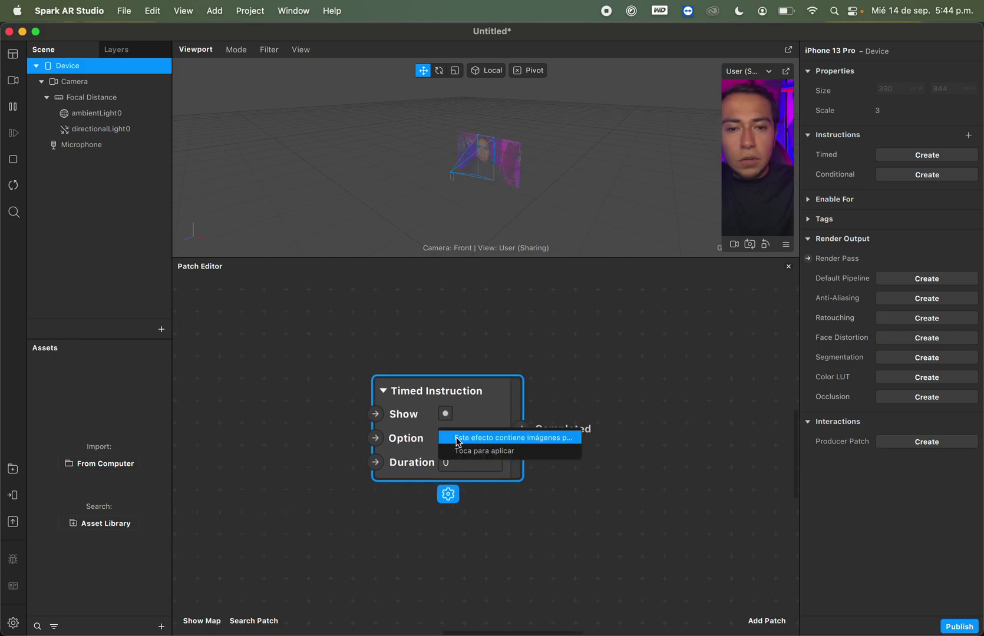
click(488, 451)
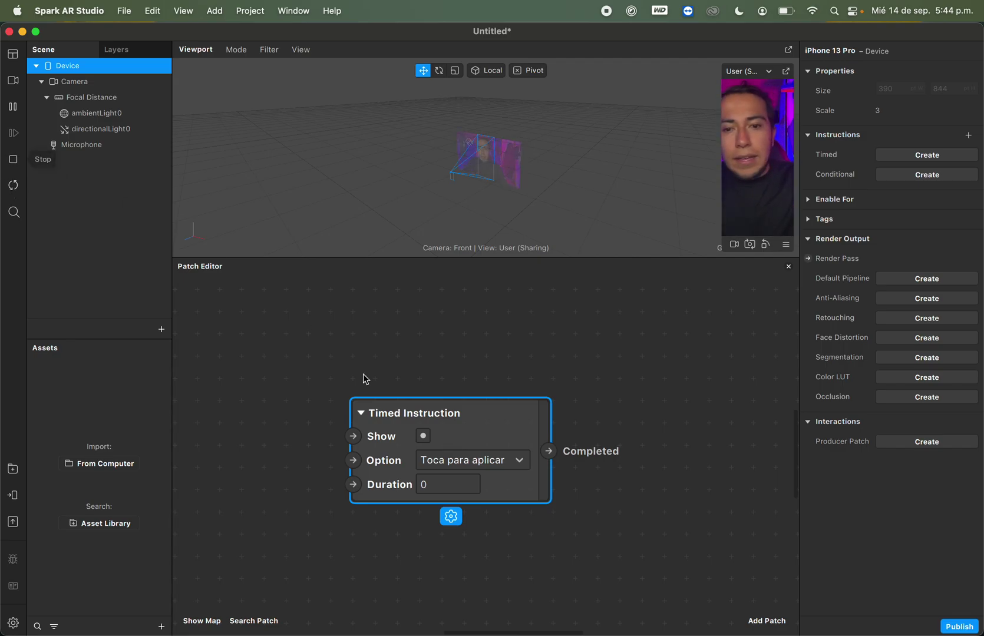
- Add a Start patch that triggers the Timed Instruction's Show input and set the instruction's Duration to 2
scroll(314, 332, left, 5)
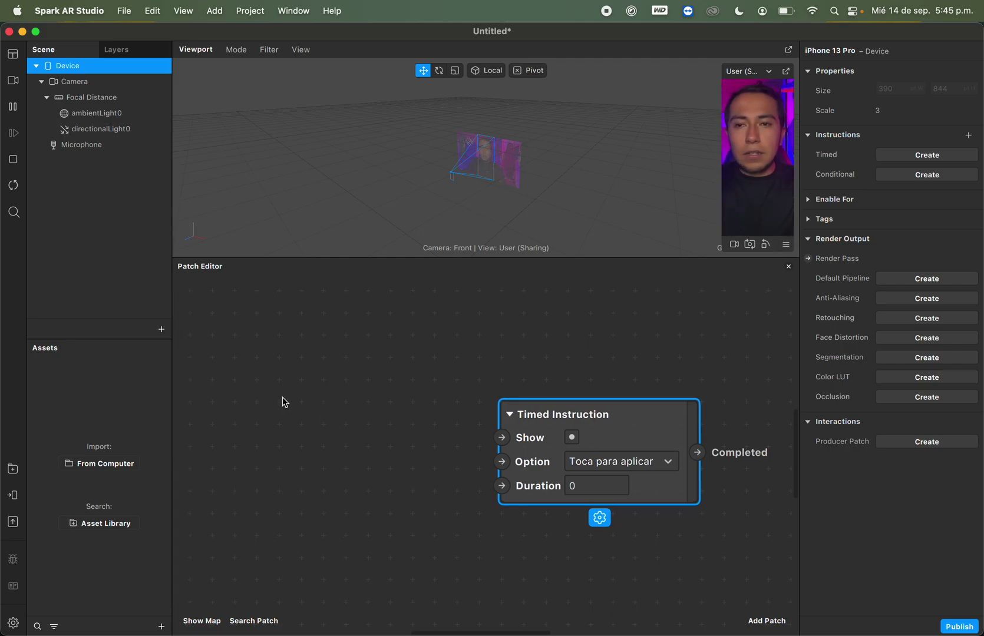
double_click(282, 398)
text(start)
key(Return)
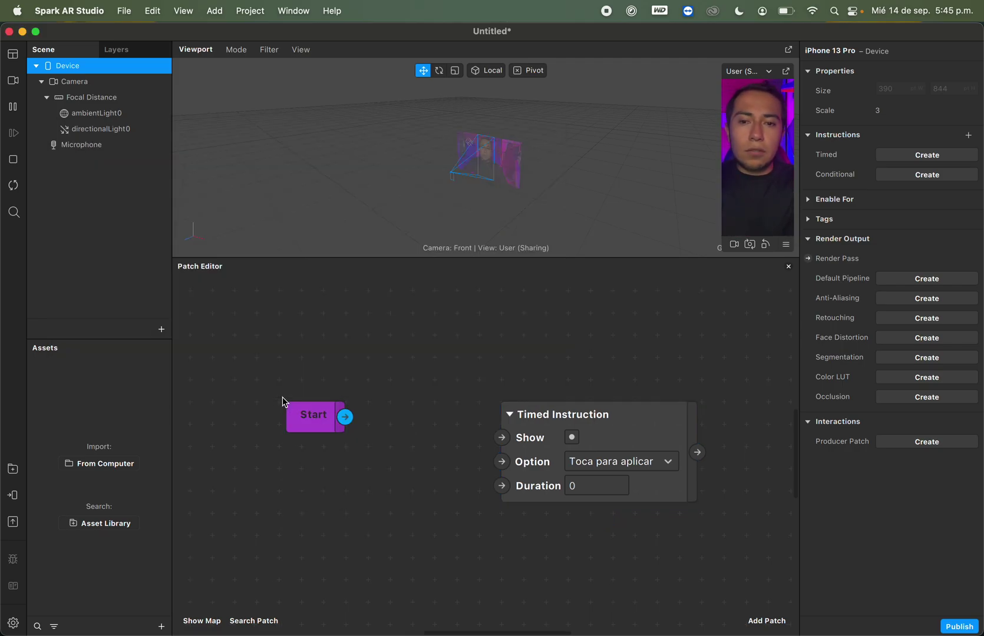
drag(346, 417, 500, 438)
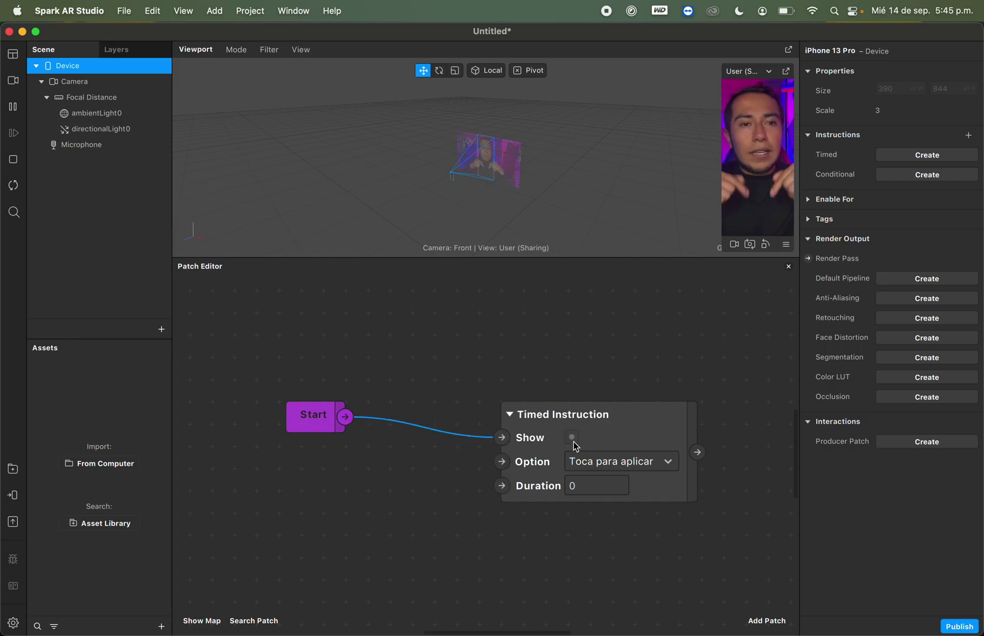
click(589, 486)
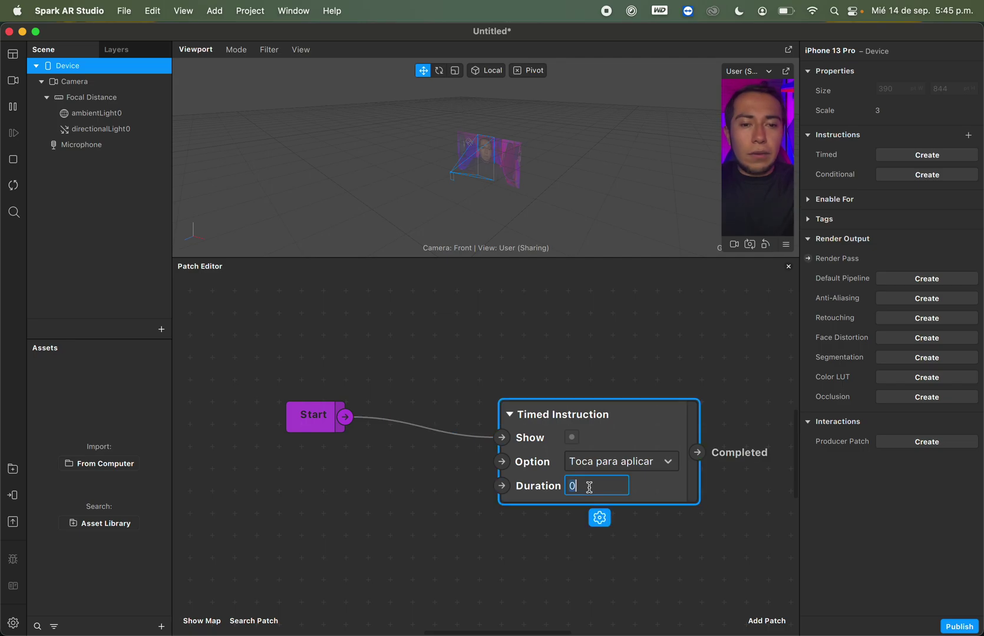
click(581, 315)
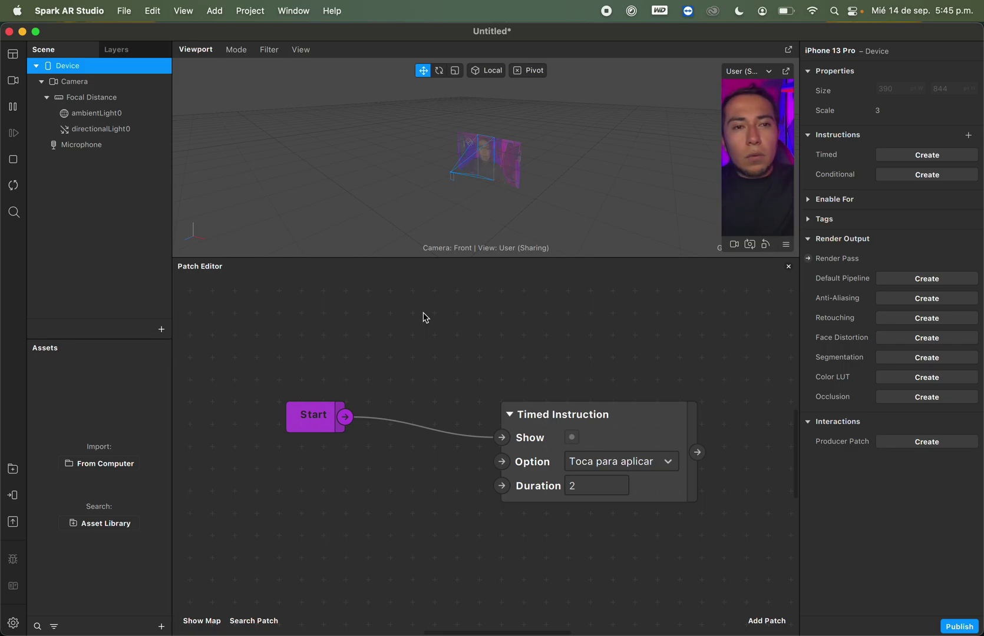
- Create a Conditional Instruction patch set to "Toca para aplicar" below the Timed Instruction patch, and delete it
click(967, 135)
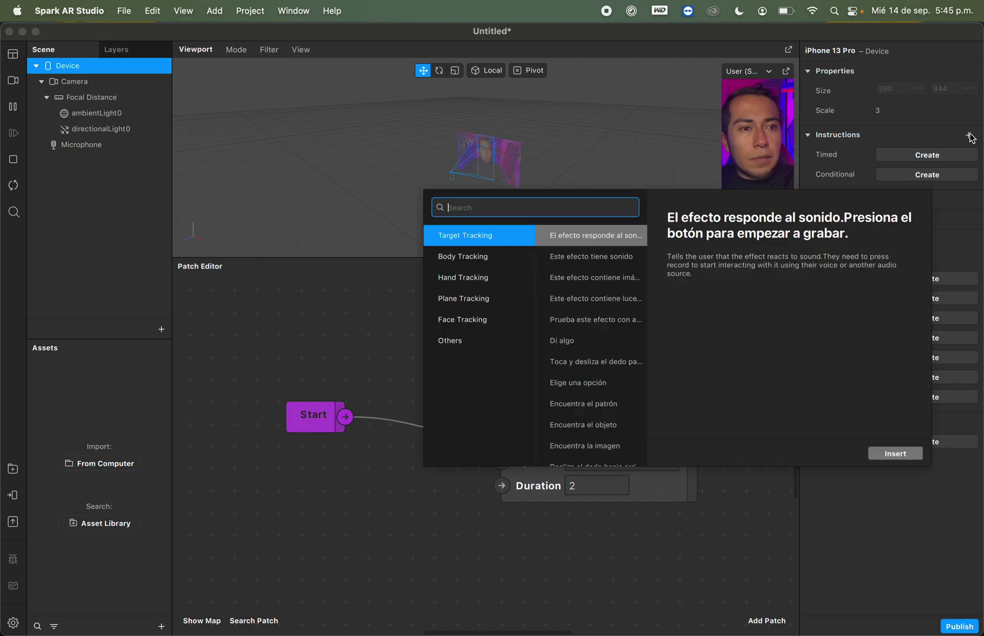
click(591, 533)
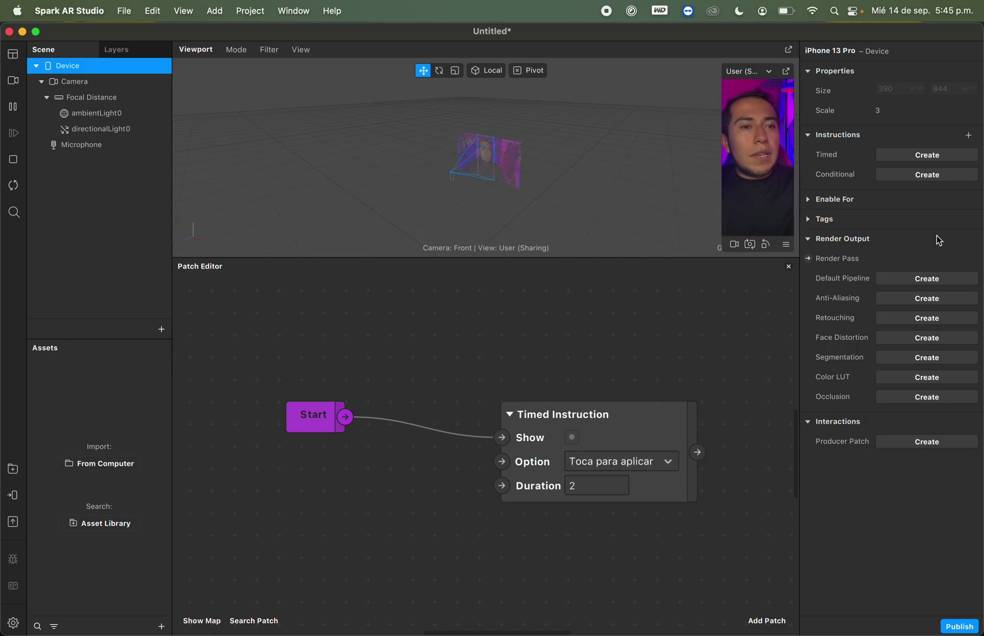
click(935, 178)
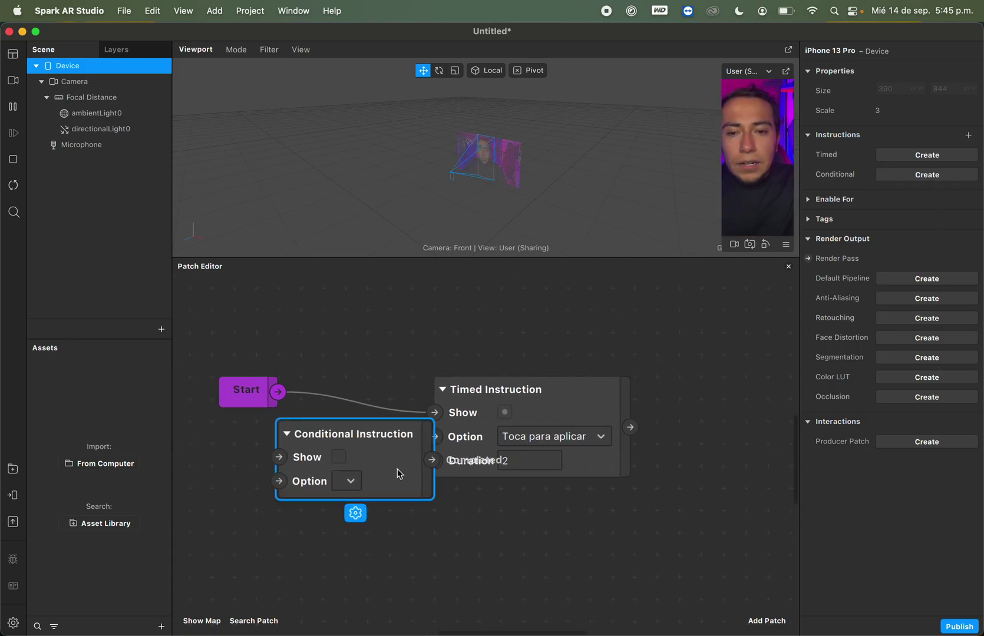
drag(395, 465, 517, 548)
click(530, 526)
click(544, 535)
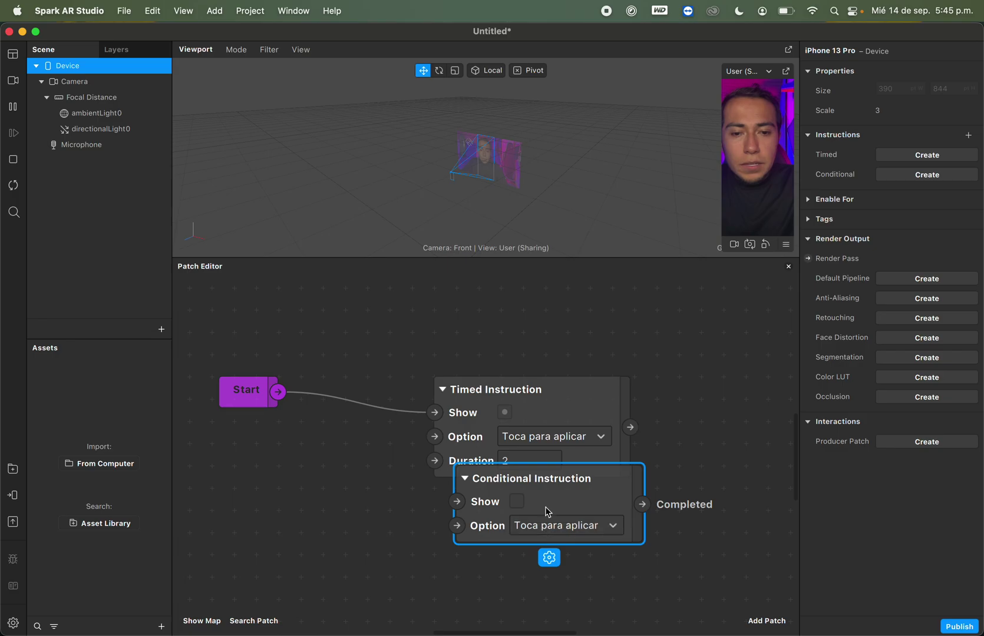
drag(545, 511, 523, 556)
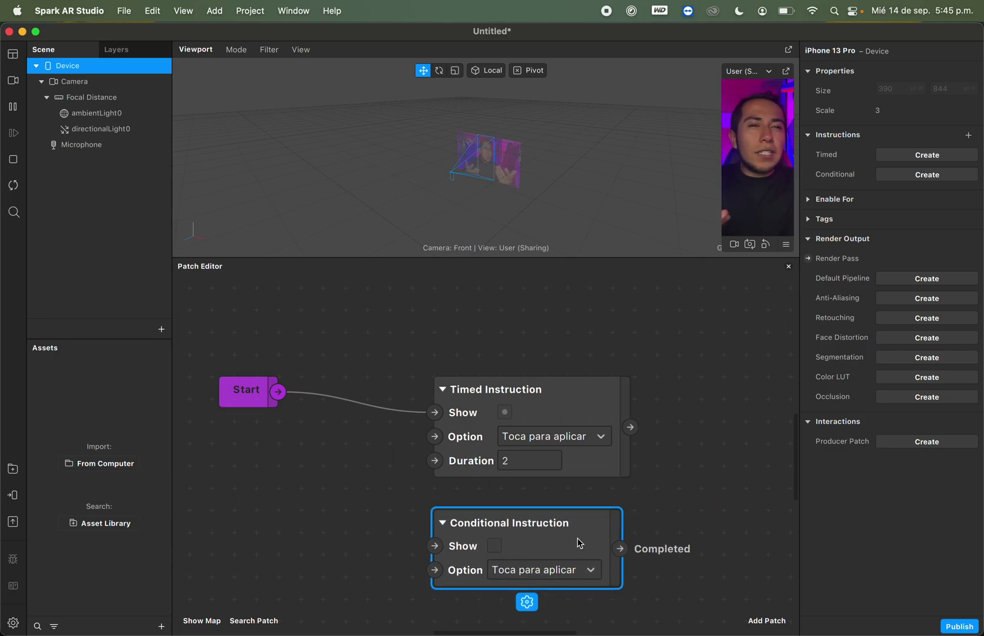
key(BackSpace)
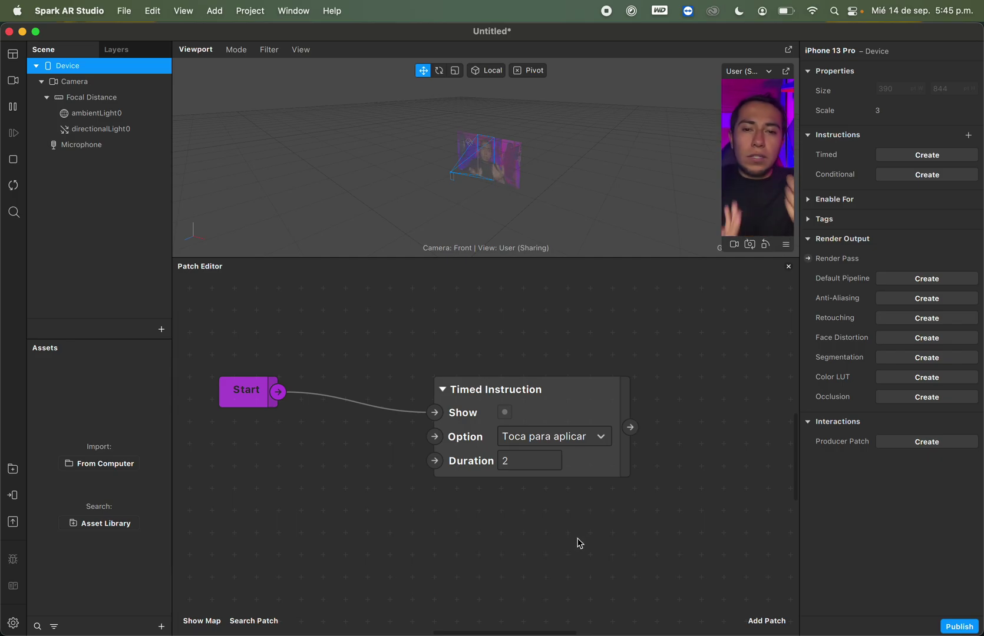
- Add an Option Picker patch and connect its output to the Timed Instruction's Option input
scroll(579, 543, left, 2)
scroll(579, 543, left, 3)
click(534, 416)
scroll(412, 521, left, 2)
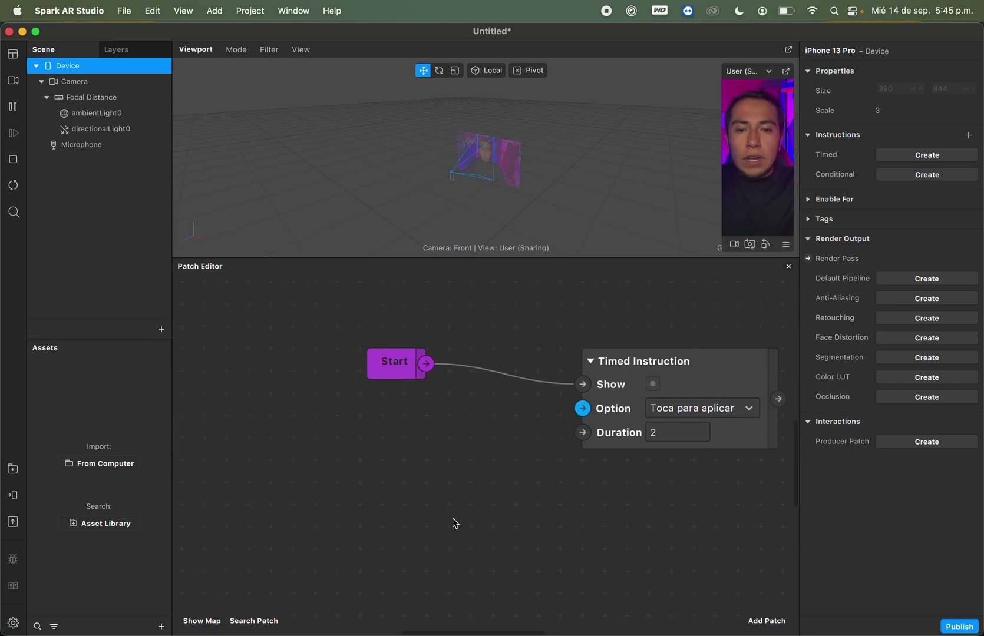
right_click(452, 518)
text(op)
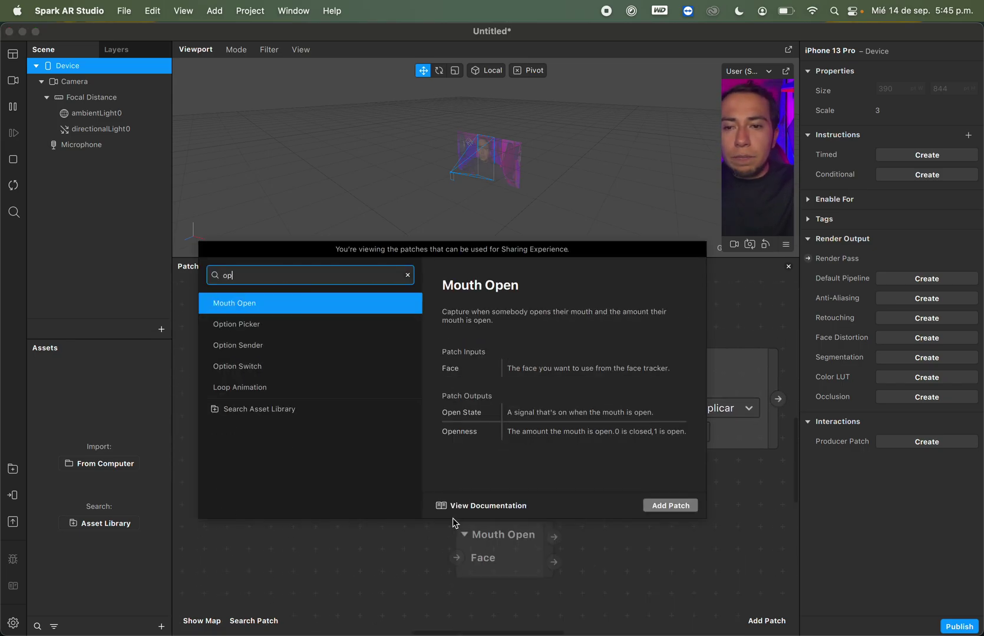
key(Down)
key(Return)
- Place the Option Picker patch below the Start patch and set its data type to Text
drag(564, 536, 507, 451)
scroll(525, 532, down, 2)
click(469, 606)
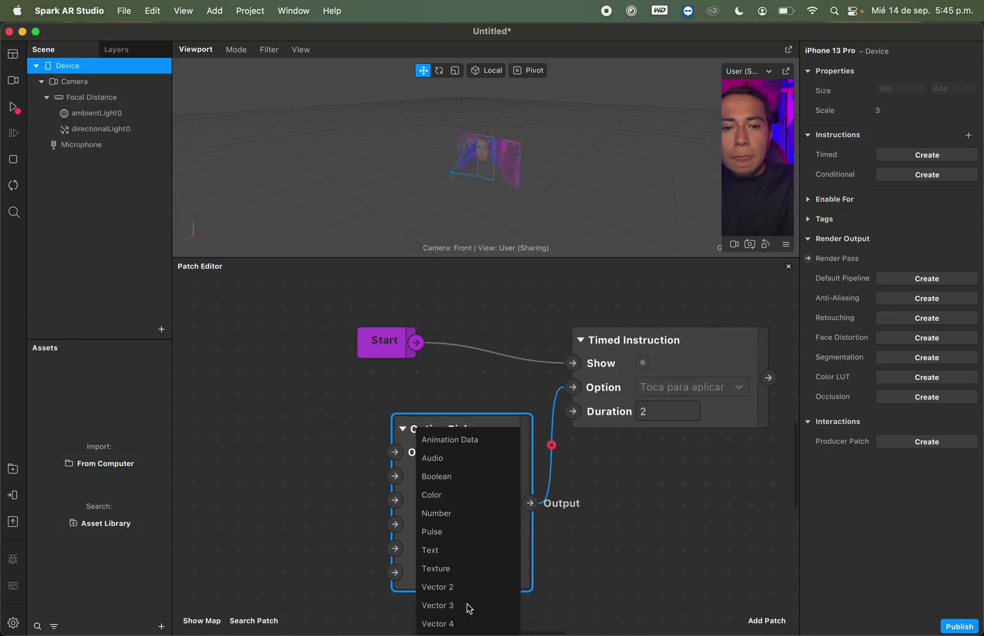
click(498, 550)
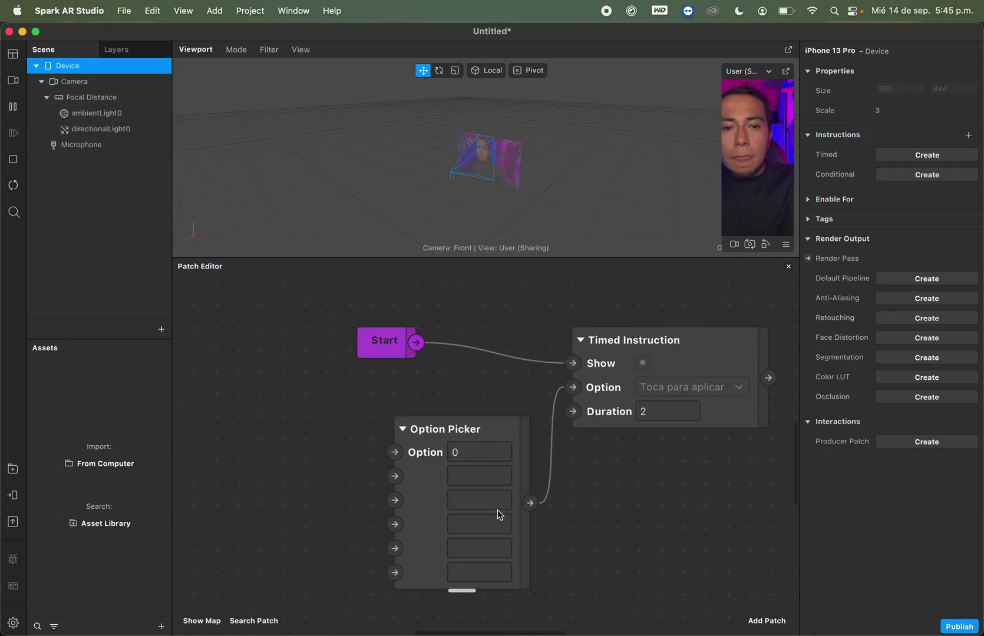
- Open the project's capability properties and expand the custom instructions to show each instruction's token
scroll(488, 508, left, 4)
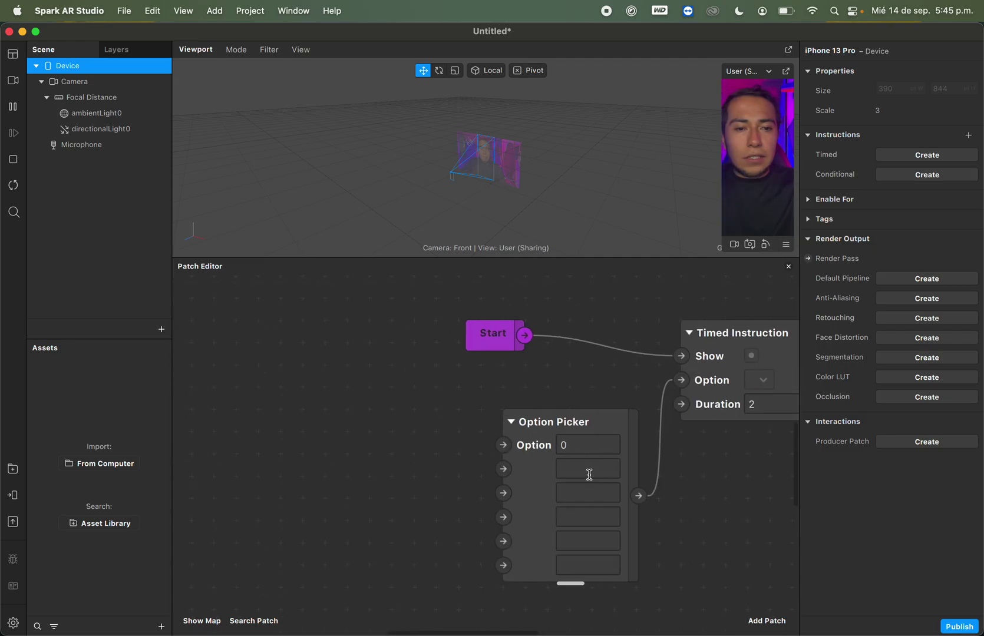
scroll(589, 474, right, 1)
click(728, 386)
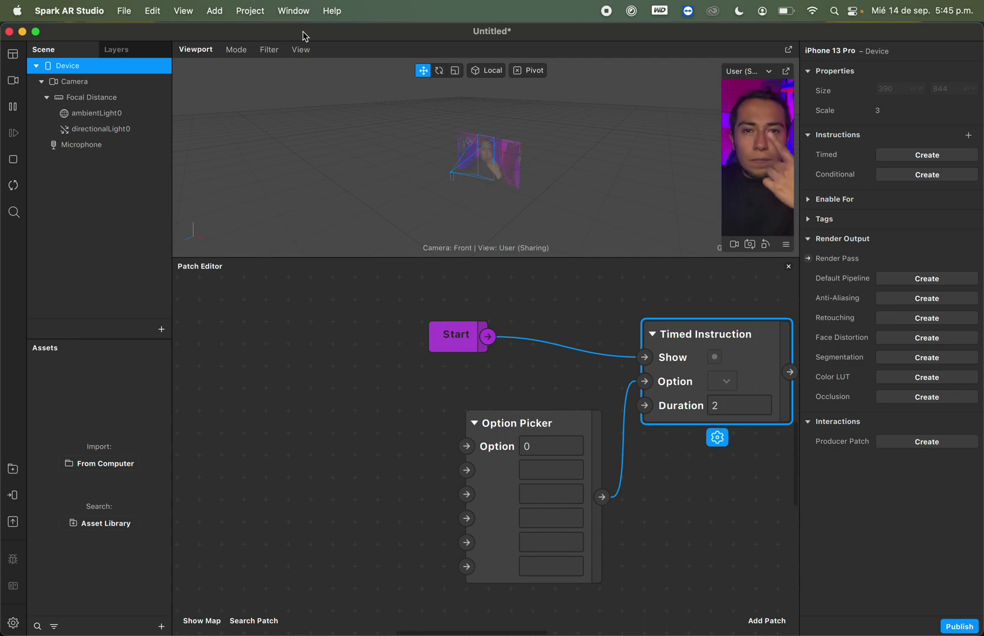
click(252, 10)
click(263, 37)
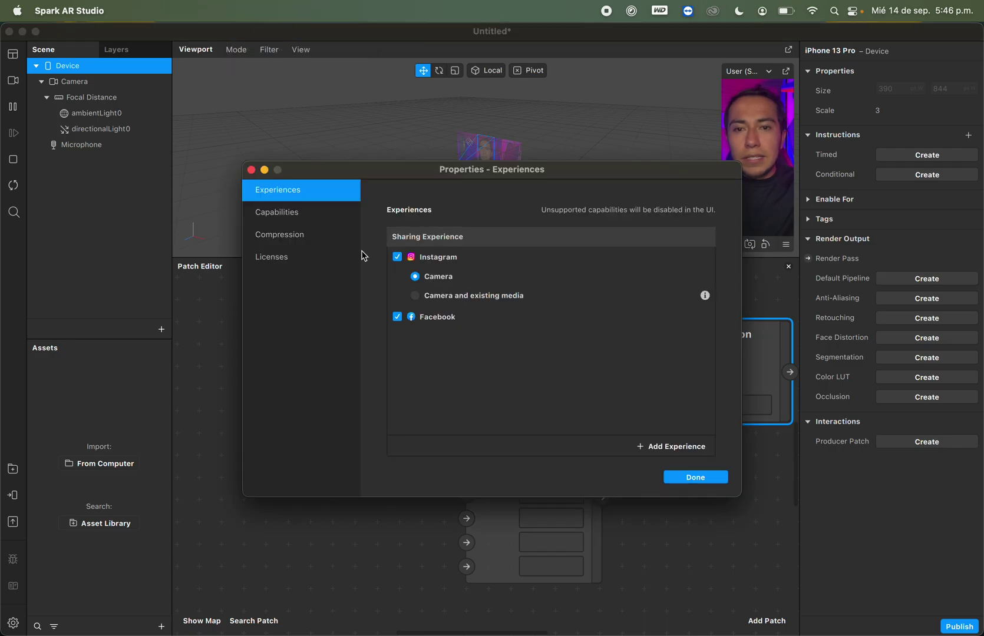
click(301, 221)
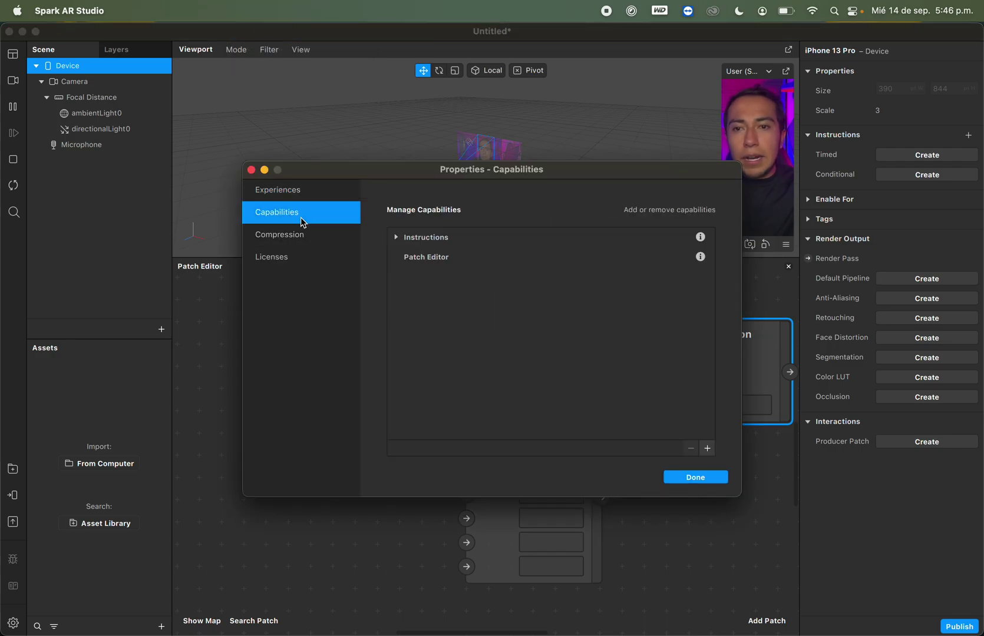
click(395, 237)
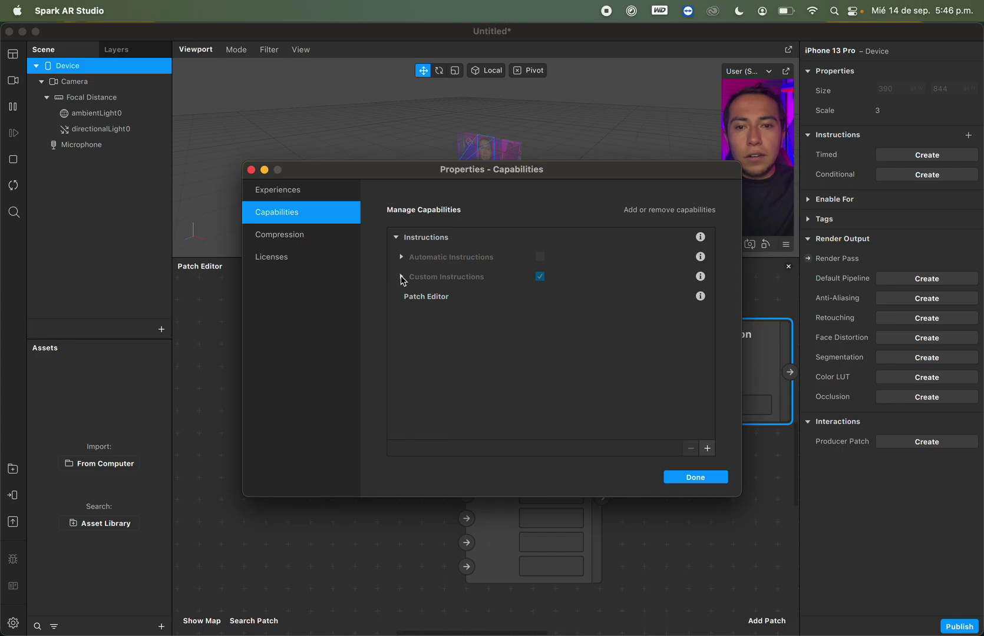
click(401, 277)
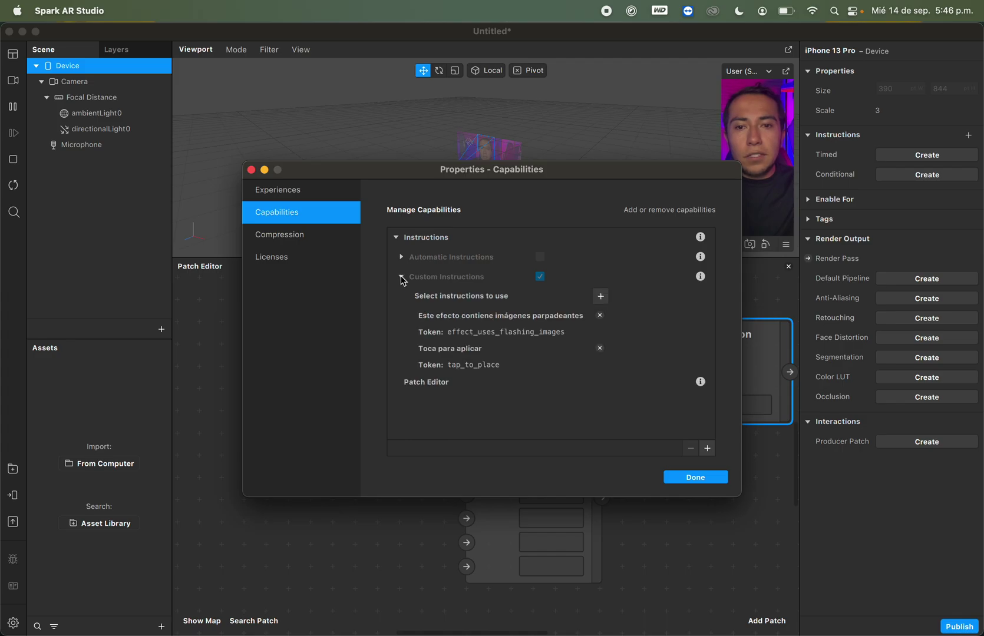
- Copy the token effect_uses_flashing_images into the Option Picker's first value field below Option
double_click(450, 333)
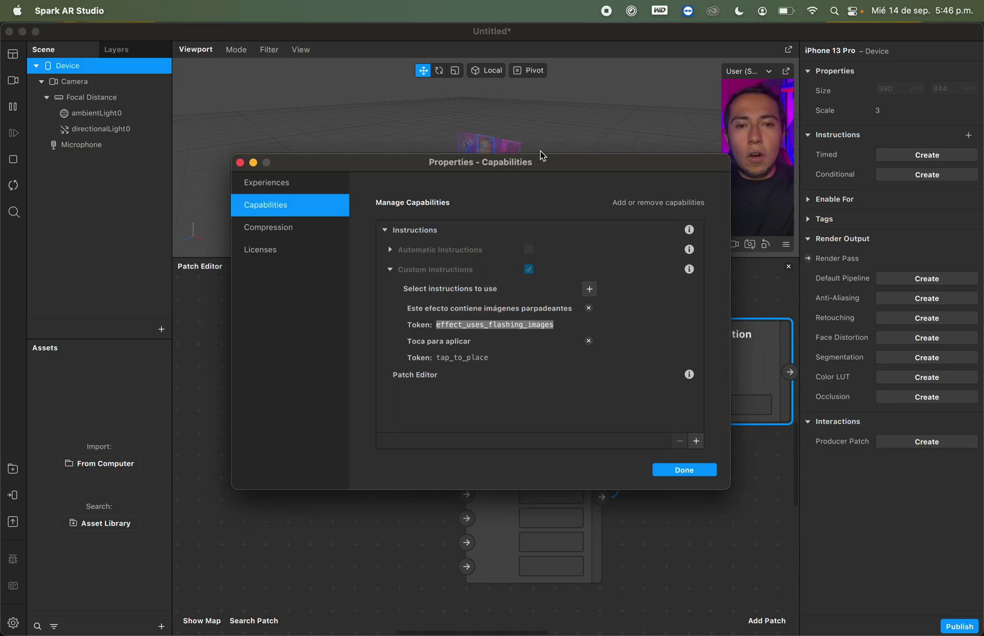
drag(562, 171, 358, 88)
click(550, 471)
key(super+v)
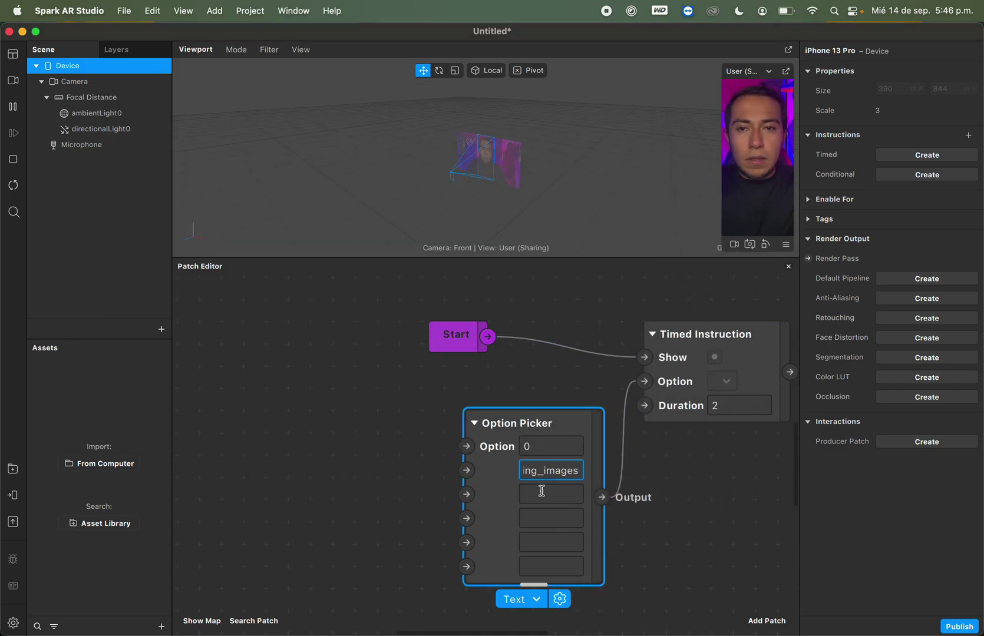
- Copy the tap_to_place token from the capability properties into the Option Picker's second value field below Option
key(ctrl+Up)
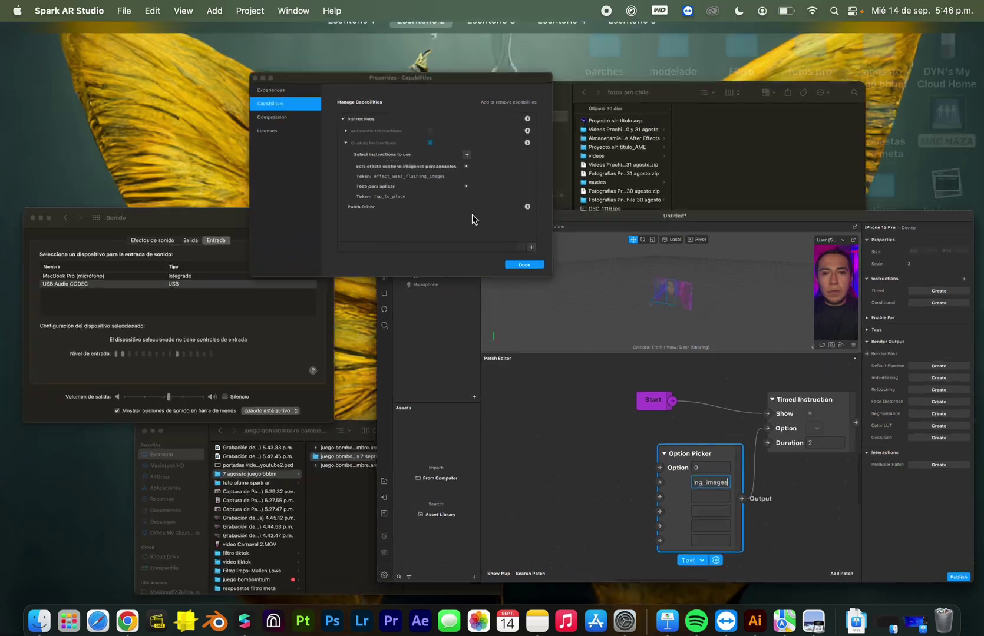
click(471, 215)
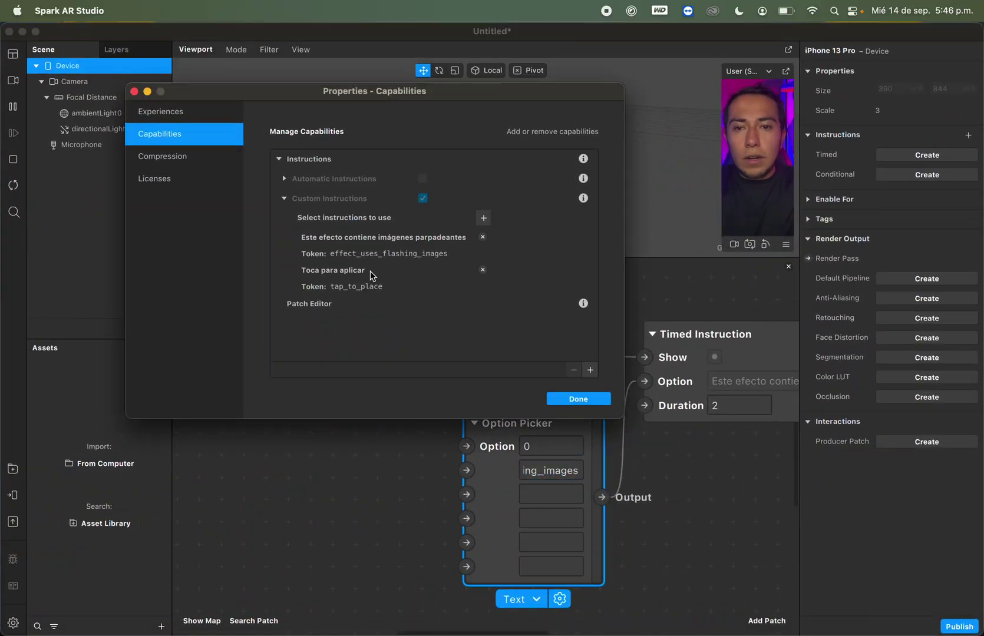
double_click(380, 287)
key(super+c)
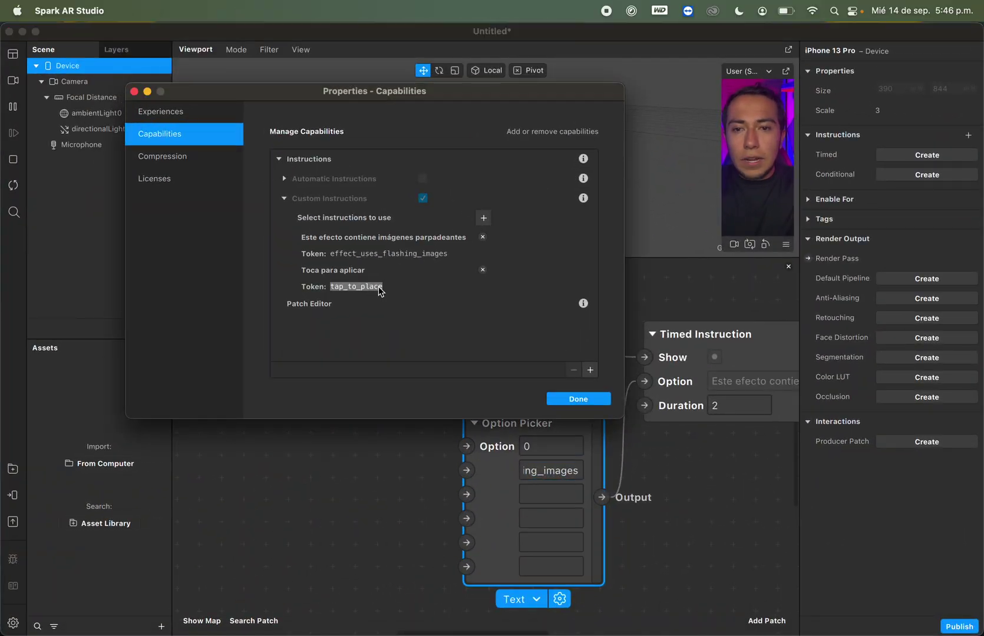
click(539, 494)
key(super+v)
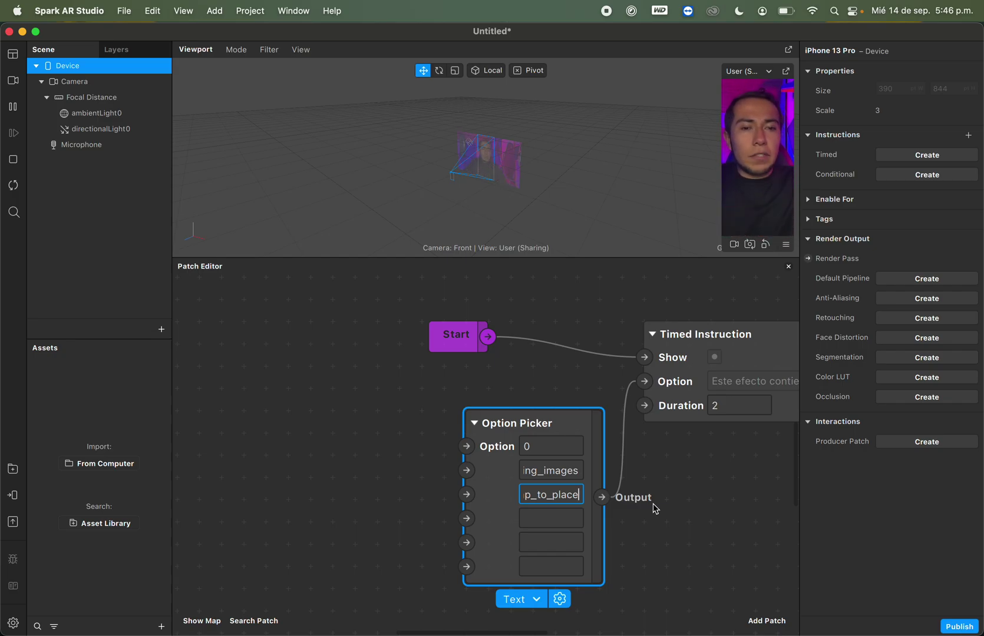
click(687, 505)
- Move the Start patch farther from the Timed Instruction patch and reconnect its Next output to the Show input
scroll(666, 505, left, 5)
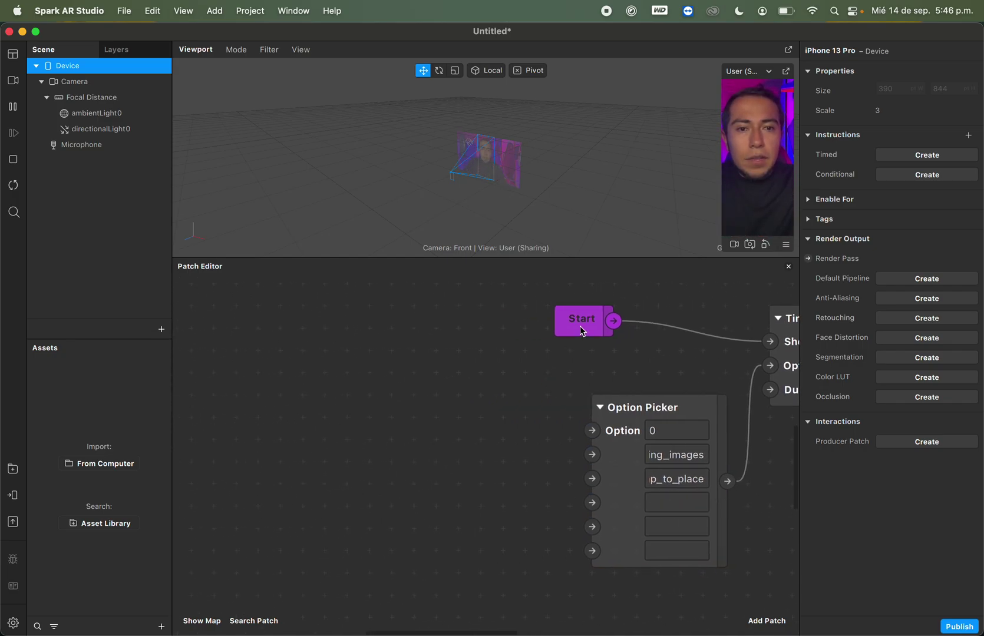
drag(580, 330, 527, 329)
scroll(685, 346, right, 4)
drag(648, 345, 645, 340)
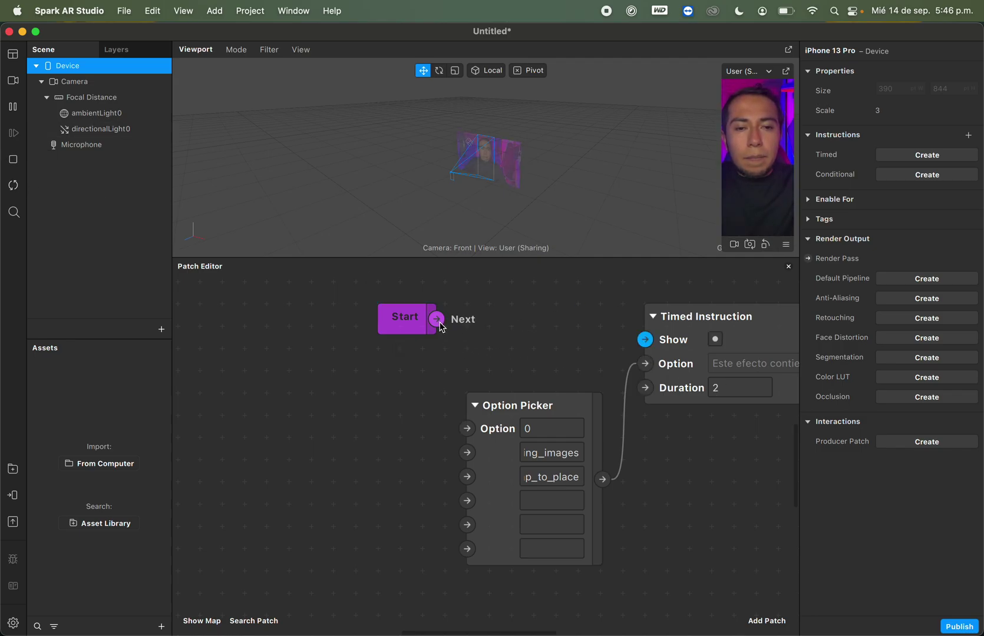
drag(441, 327, 645, 340)
- Set the Timed Instruction's duration to 999 and restart the effect preview
scroll(712, 421, right, 4)
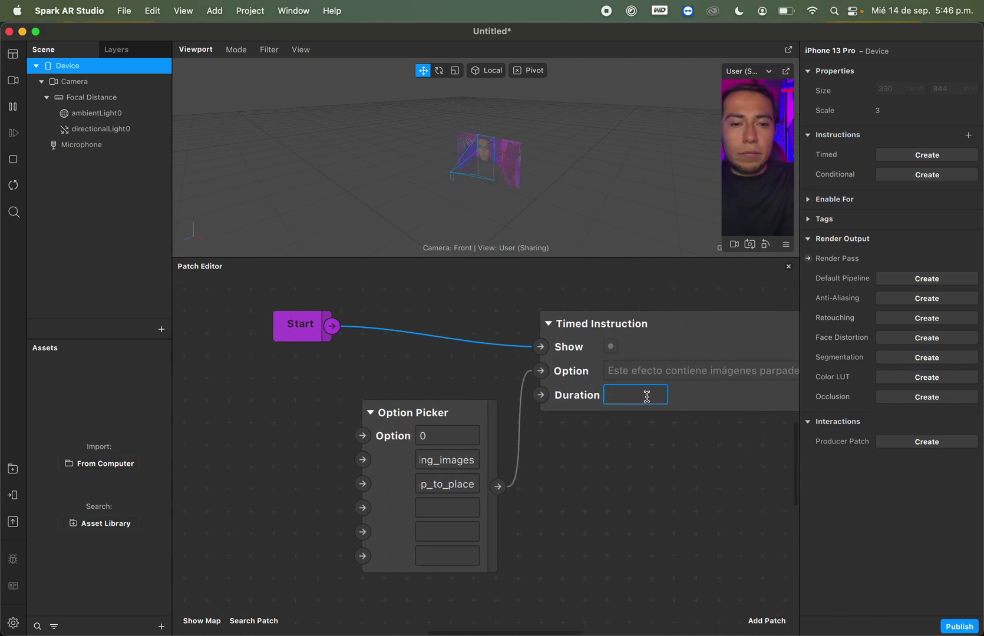
click(14, 187)
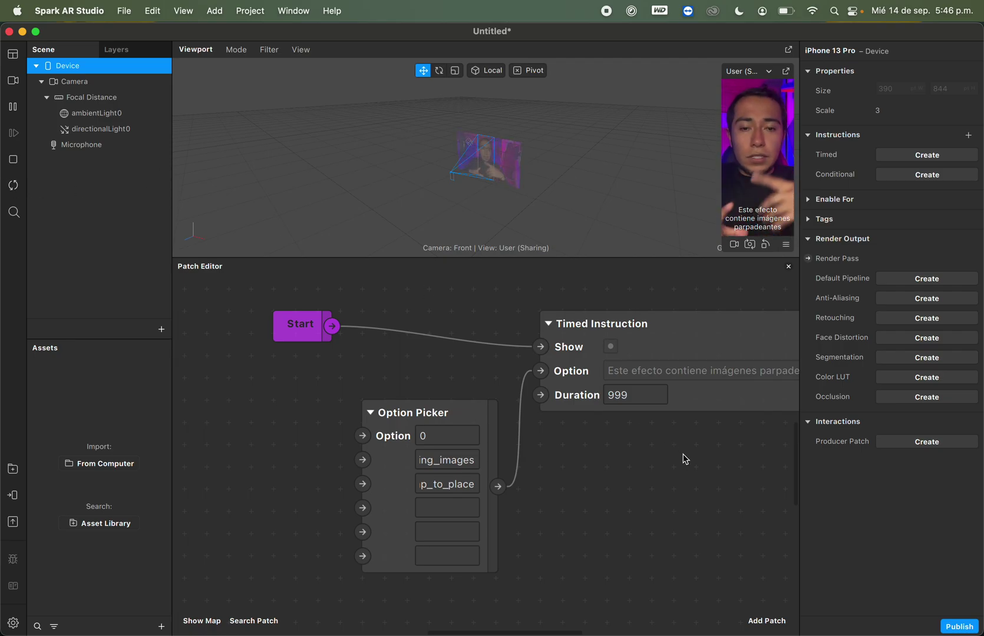
- Add an Option Switch patch in the empty area beside the Option Picker
scroll(685, 459, left, 10)
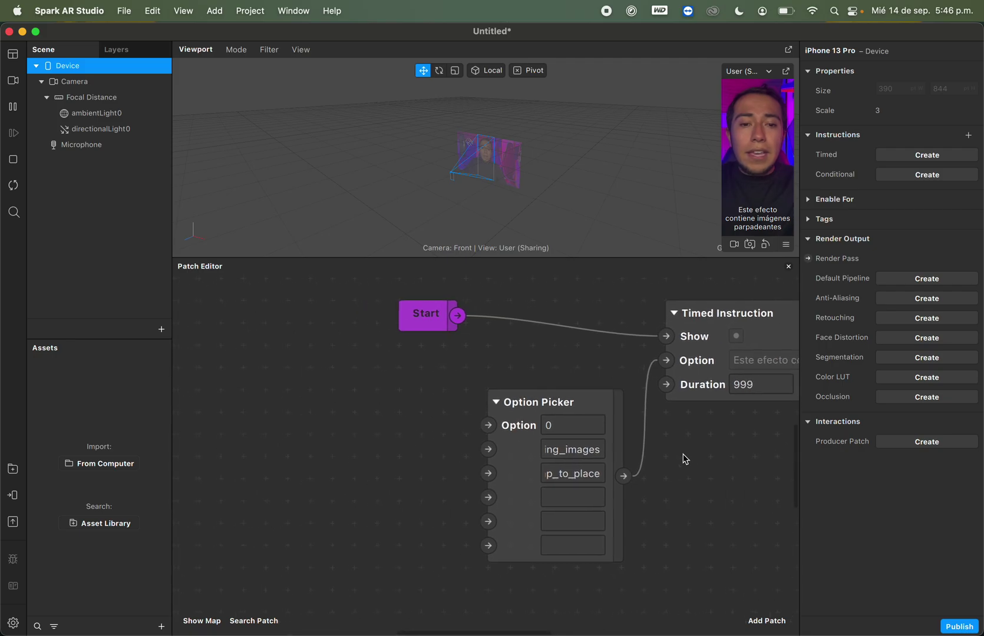
right_click(404, 472)
text(op)
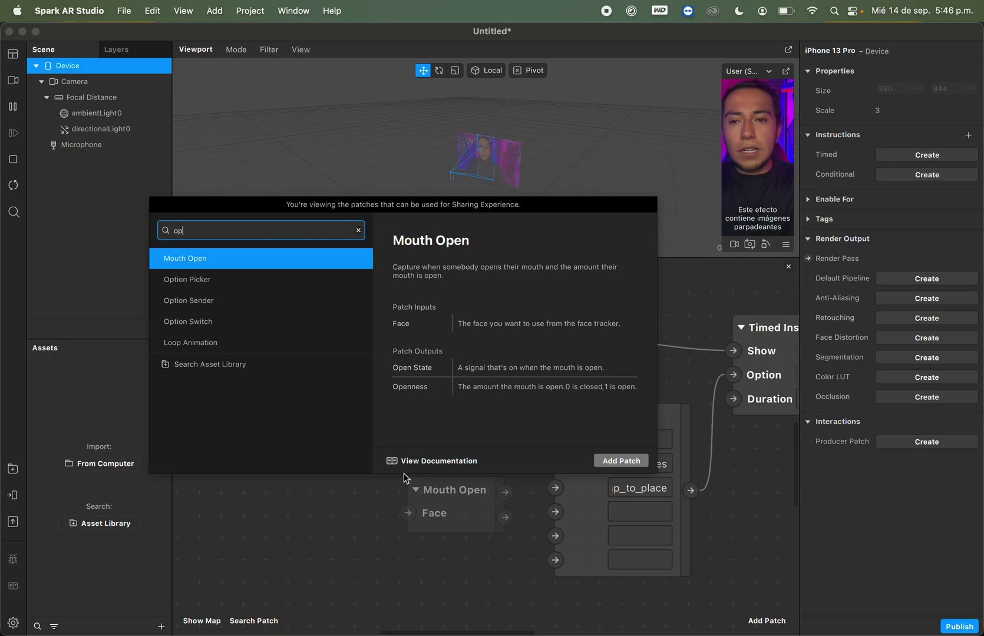
key(BackSpace)
text(ps)
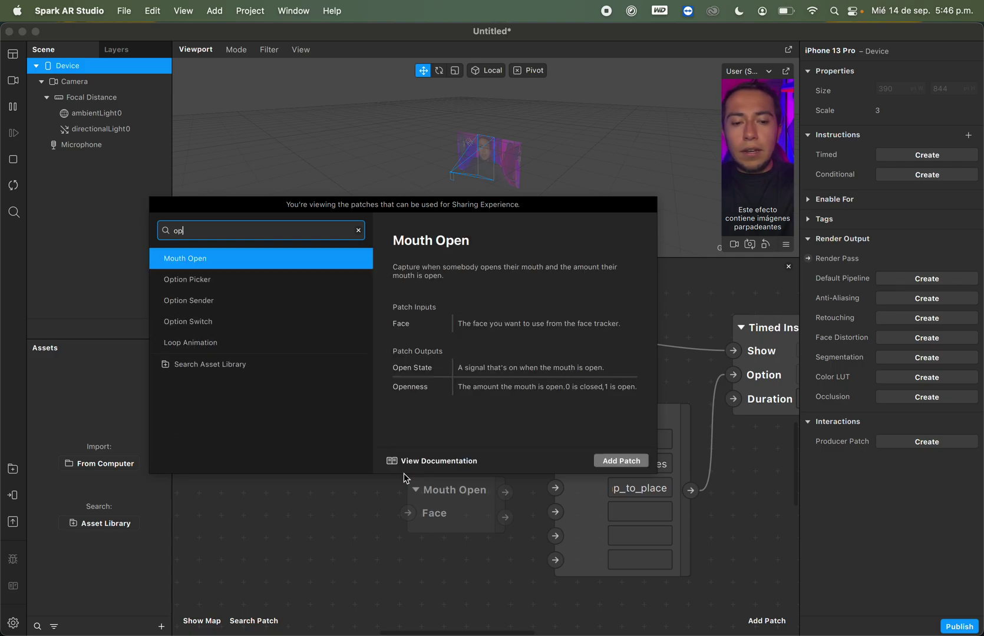
key(BackSpace)
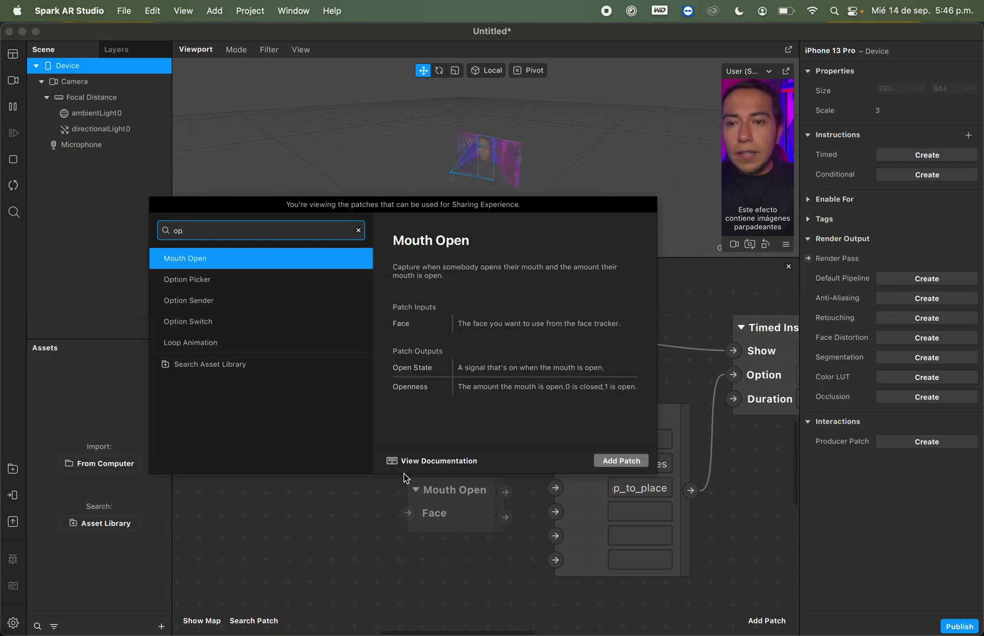
key(Down)
key(Down)
key(Down)
key(Return)
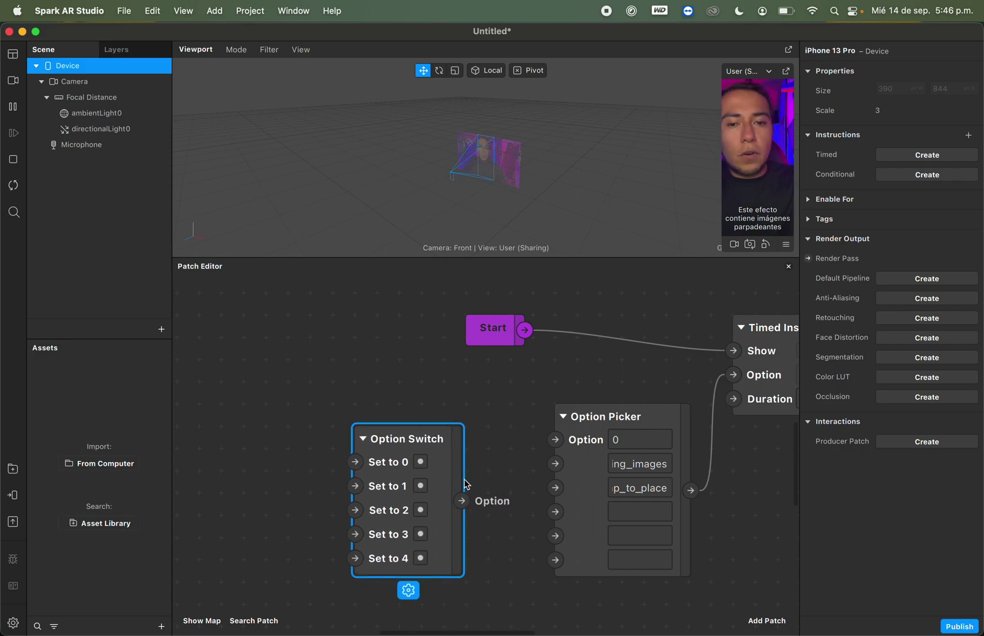
- Connect the Option Switch's output to the Option Picker's Option input and place the two patches closer together
drag(462, 500, 555, 439)
scroll(595, 469, right, 2)
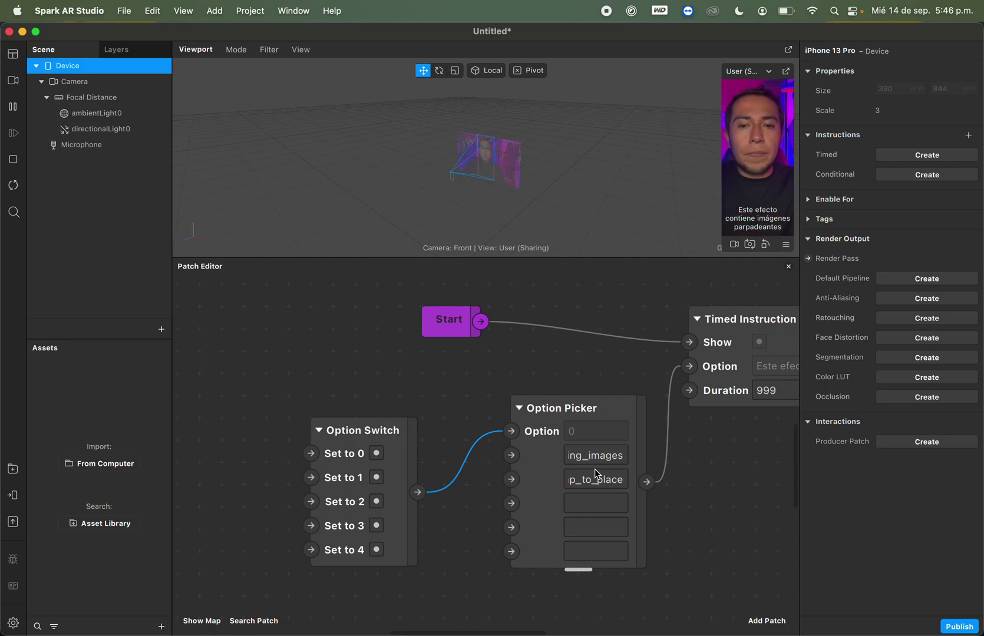
drag(409, 439, 437, 443)
- Add a face tracker to the scene under Focal Distance
scroll(389, 433, left, 3)
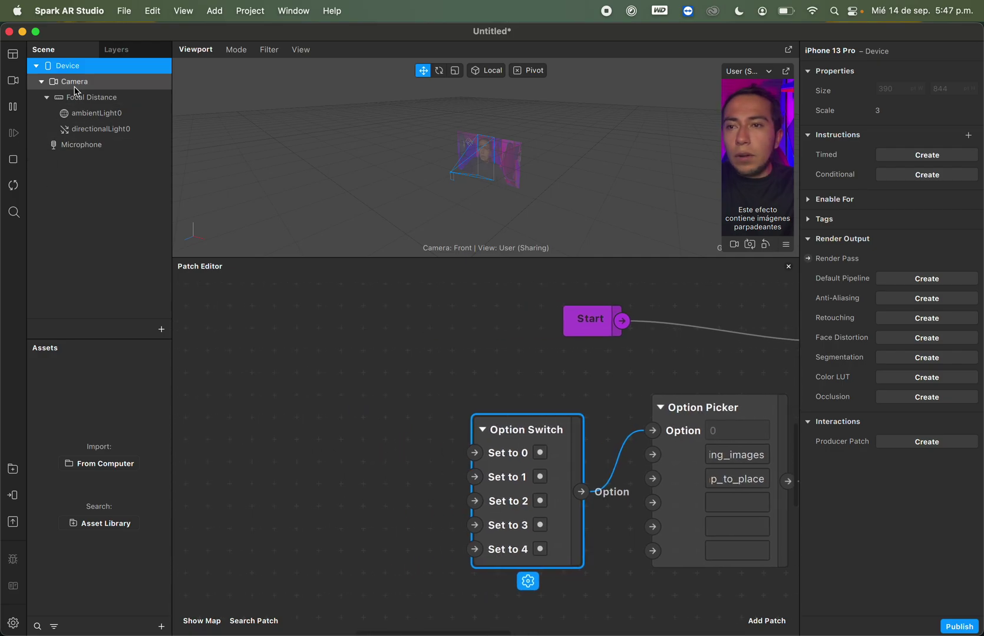
click(107, 98)
right_click(106, 97)
mouse_move(142, 108)
click(235, 111)
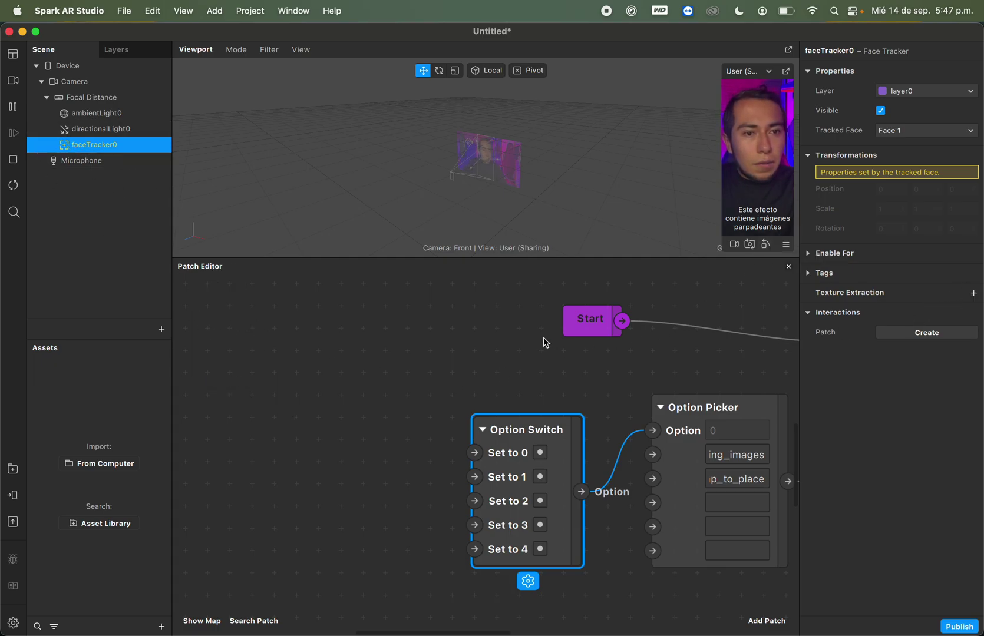
click(423, 399)
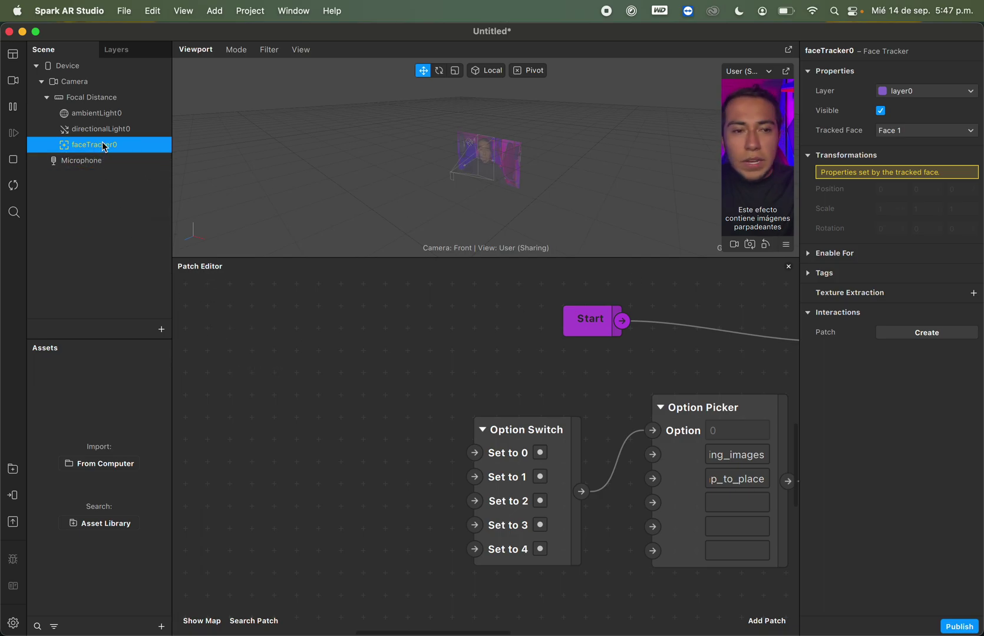
- Create a Blink interaction patch for the face tracker
right_click(93, 147)
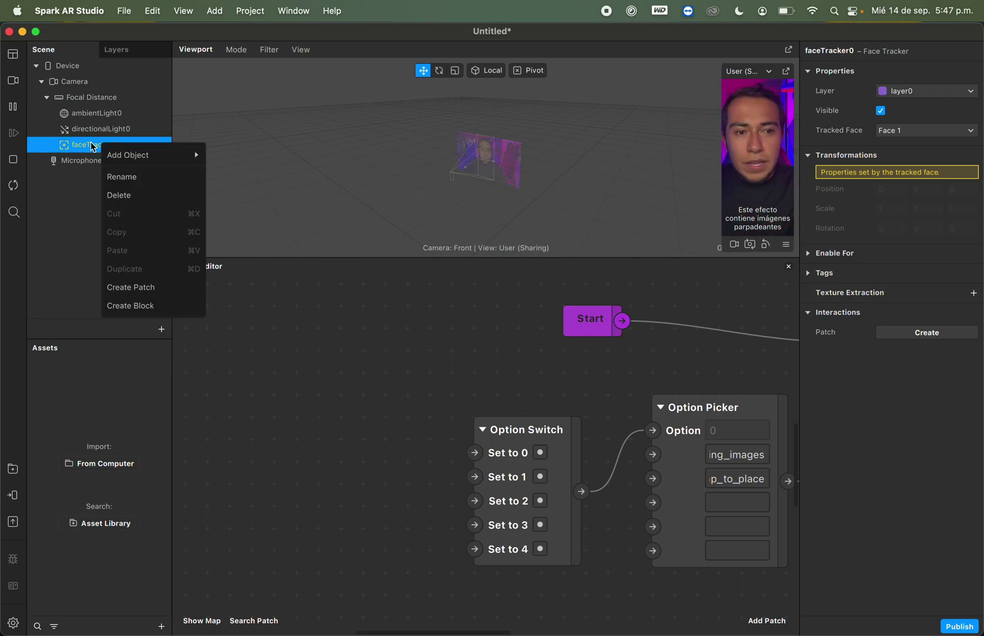
click(442, 430)
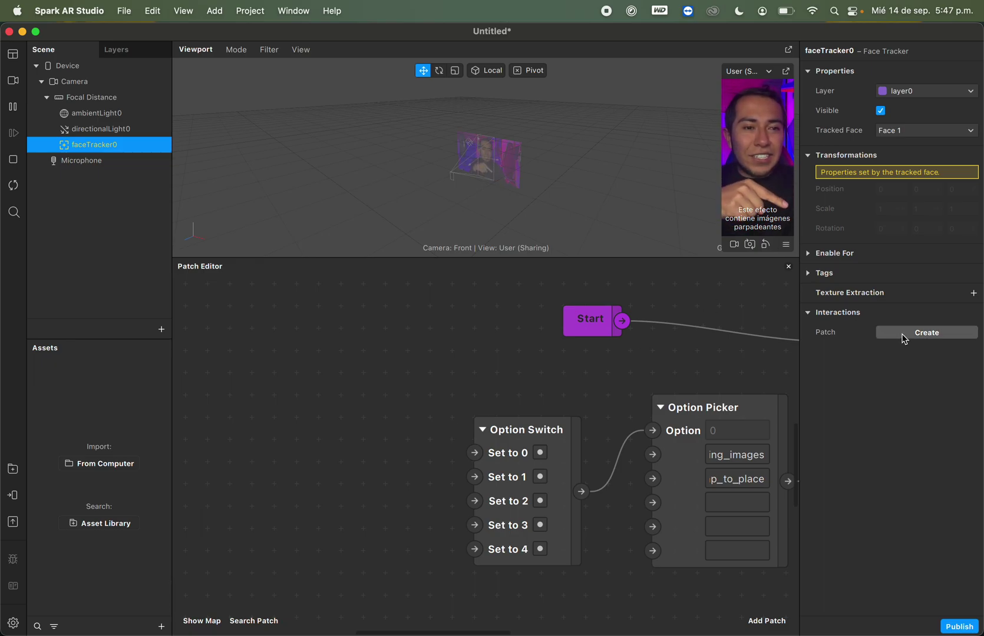
click(925, 333)
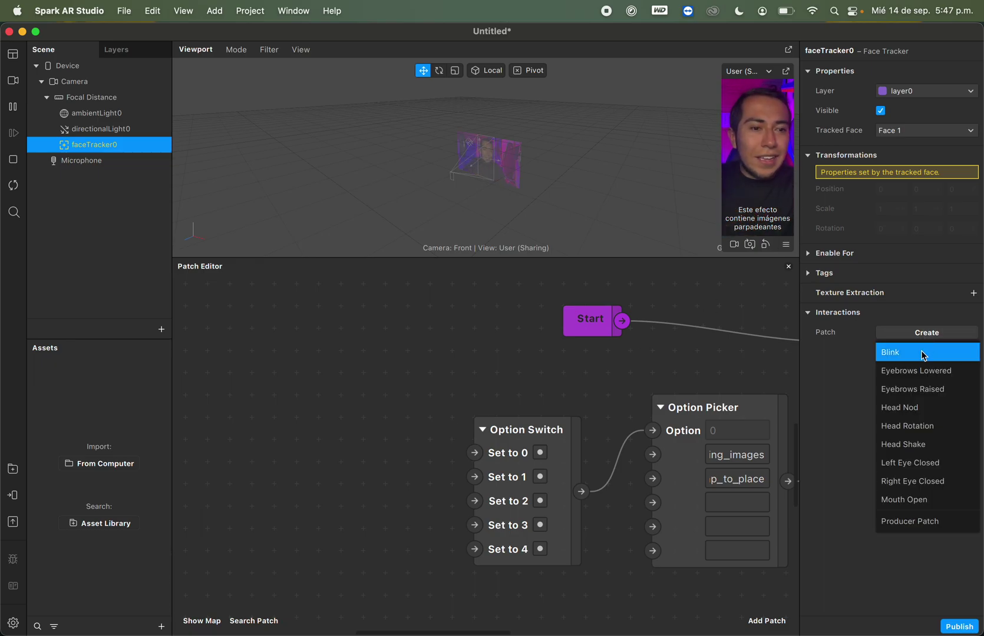
click(923, 353)
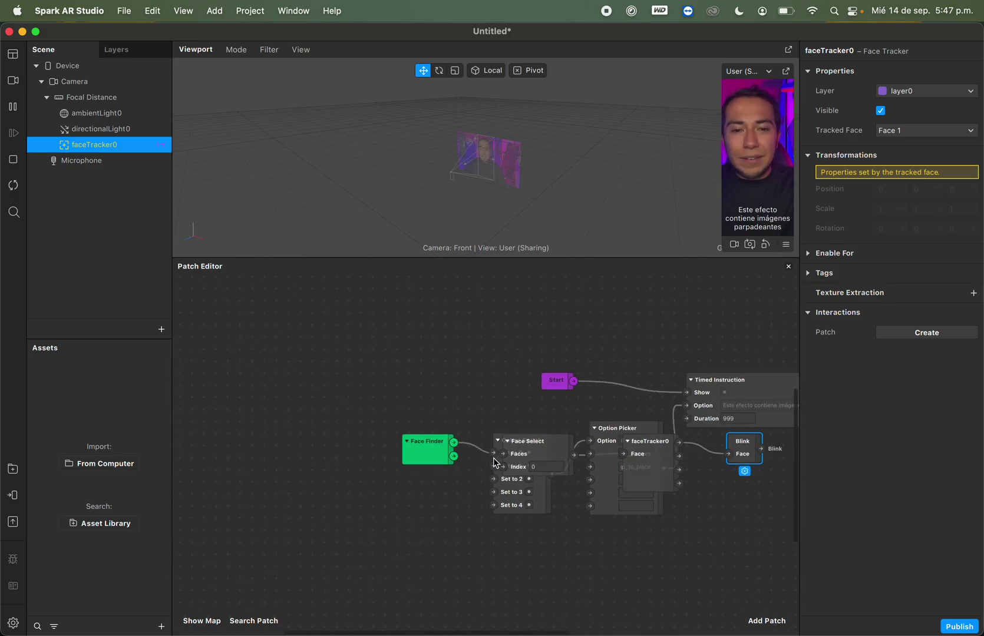
- Arrange the Face Finder, Face Select, faceTracker0 and Blink patches in a row leading up to the Option Switch
drag(432, 454, 305, 453)
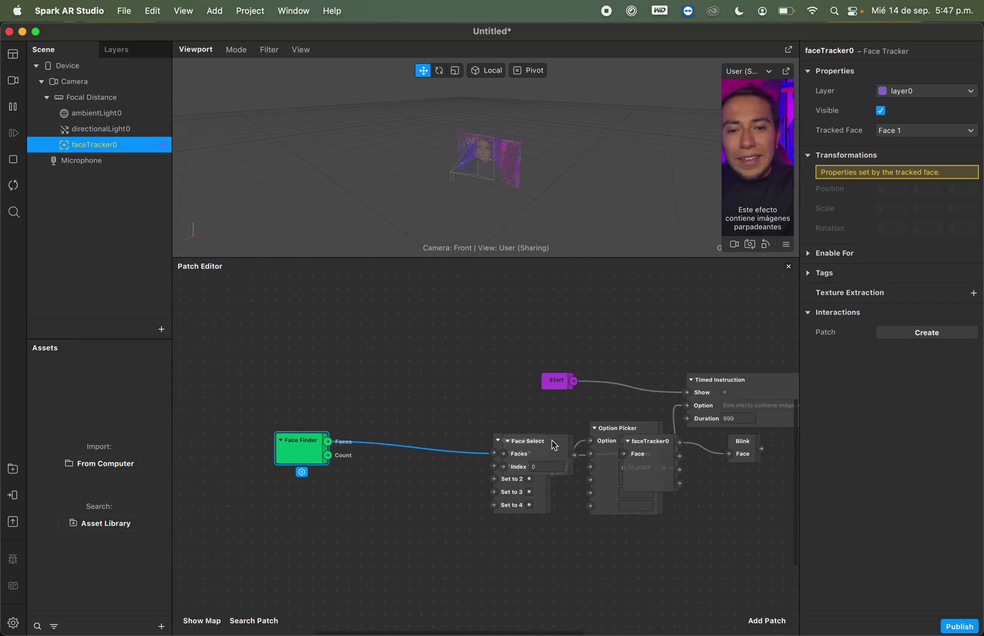
drag(550, 440, 469, 416)
drag(297, 452, 189, 440)
drag(413, 422, 232, 434)
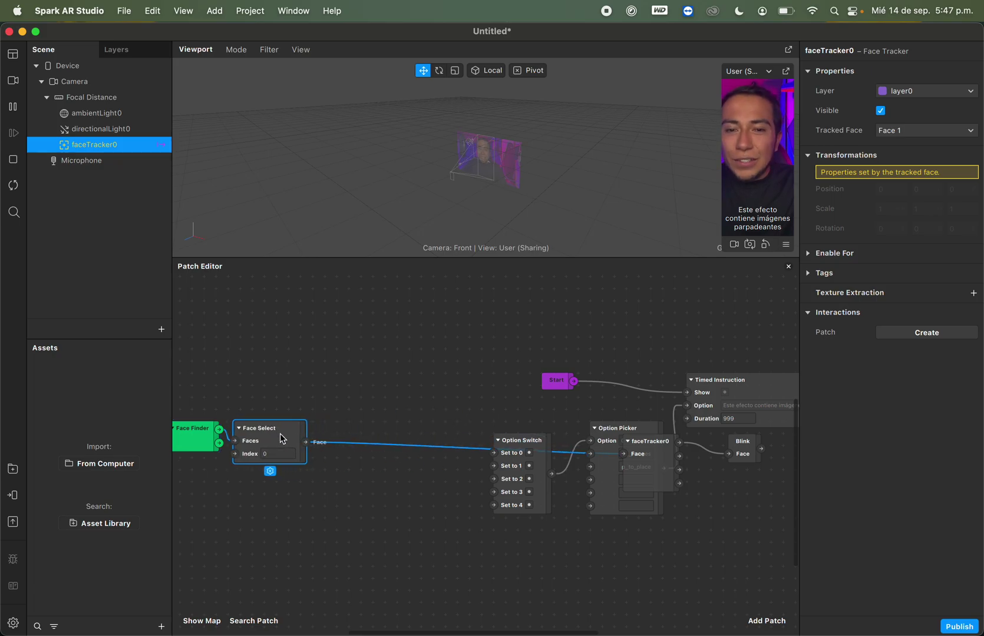
drag(656, 466, 354, 450)
drag(745, 458, 437, 454)
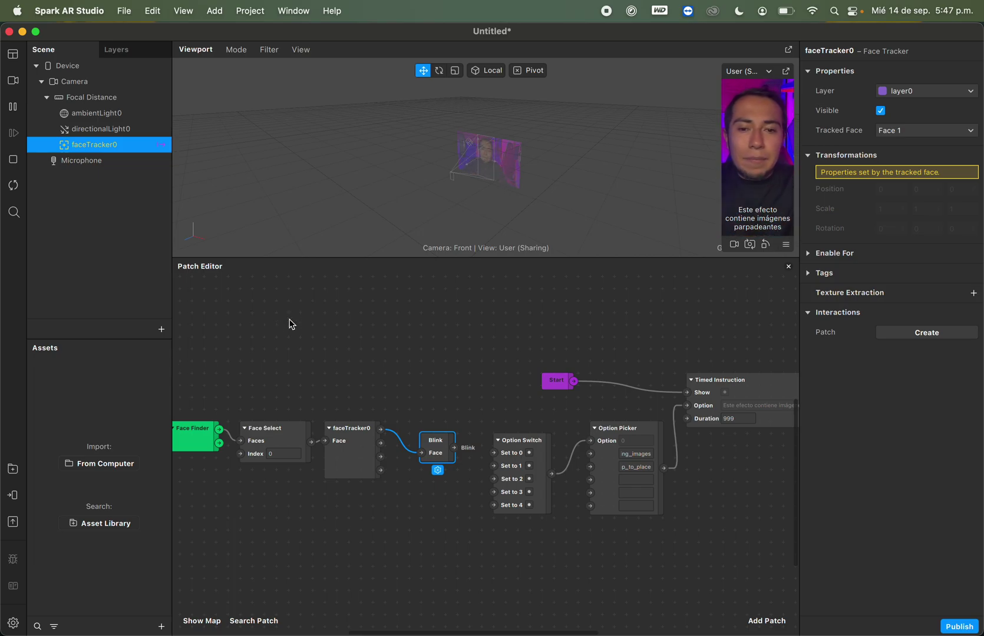
- Select the Face Finder, Face Select and faceTracker0 patches together and move them farther away from the Blink patch
scroll(288, 323, left, 3)
scroll(346, 380, up, 4)
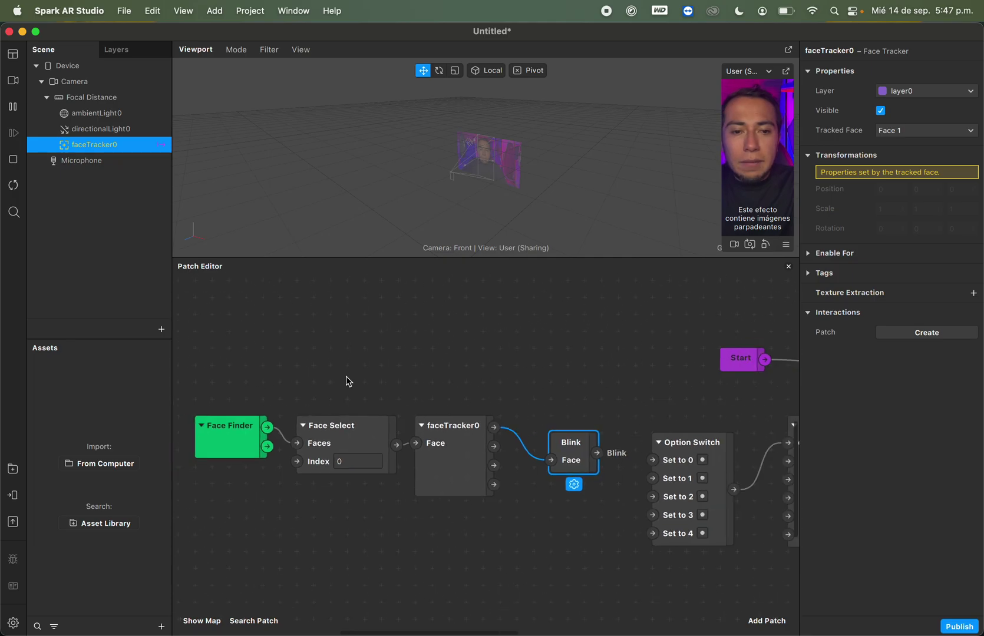
scroll(346, 379, left, 3)
scroll(346, 380, down, 1)
drag(239, 383, 419, 494)
scroll(578, 478, right, 5)
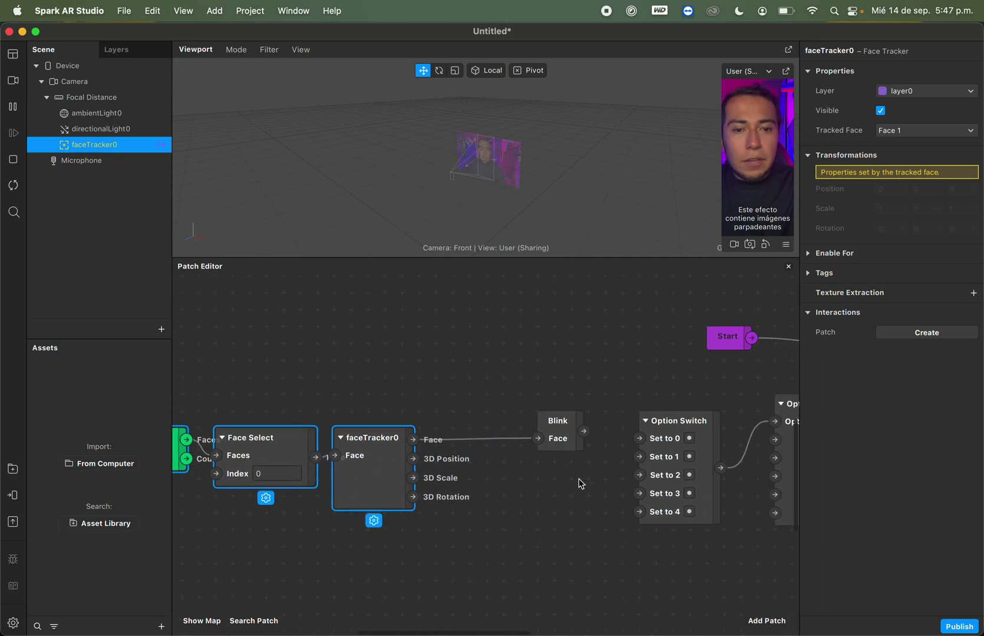
- Connect the Blink patch's output to the Option Switch's Set to 1 input
click(509, 440)
drag(531, 431, 604, 438)
scroll(570, 476, right, 5)
drag(540, 429, 541, 447)
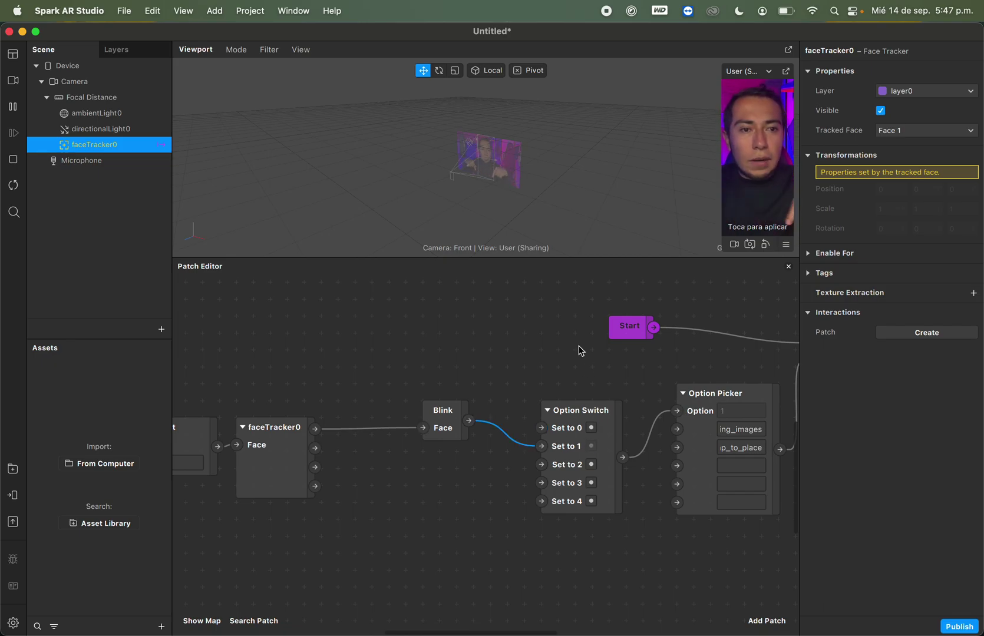
- Replace the Blink patch with a Screen Tap patch and connect its Gesture State output to the Option Switch's Set to 1 input
click(439, 425)
key(BackSpace)
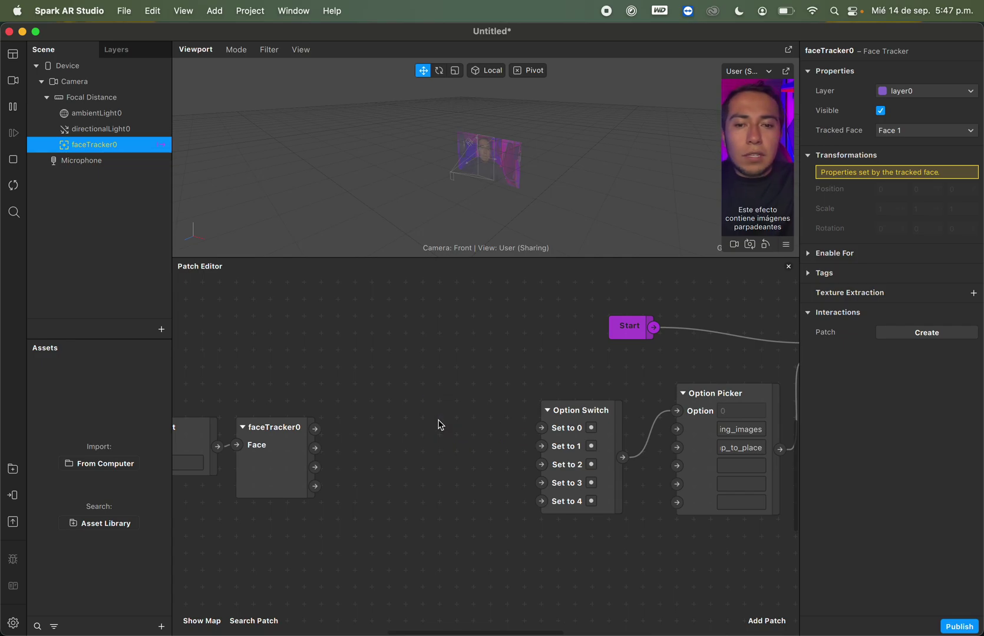
right_click(439, 424)
text(scre)
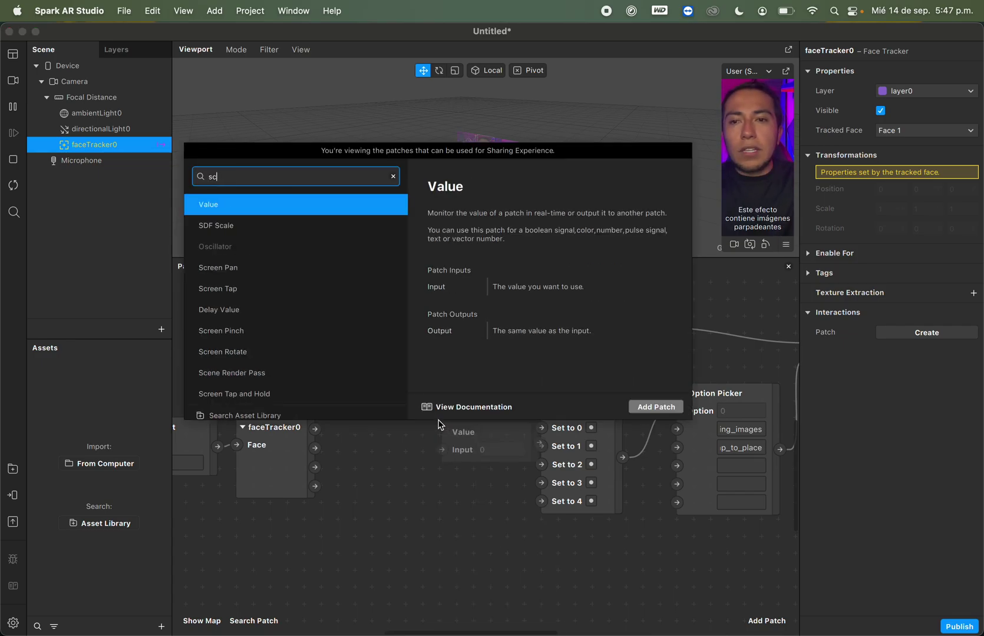
key(Down)
key(Return)
drag(482, 443, 541, 446)
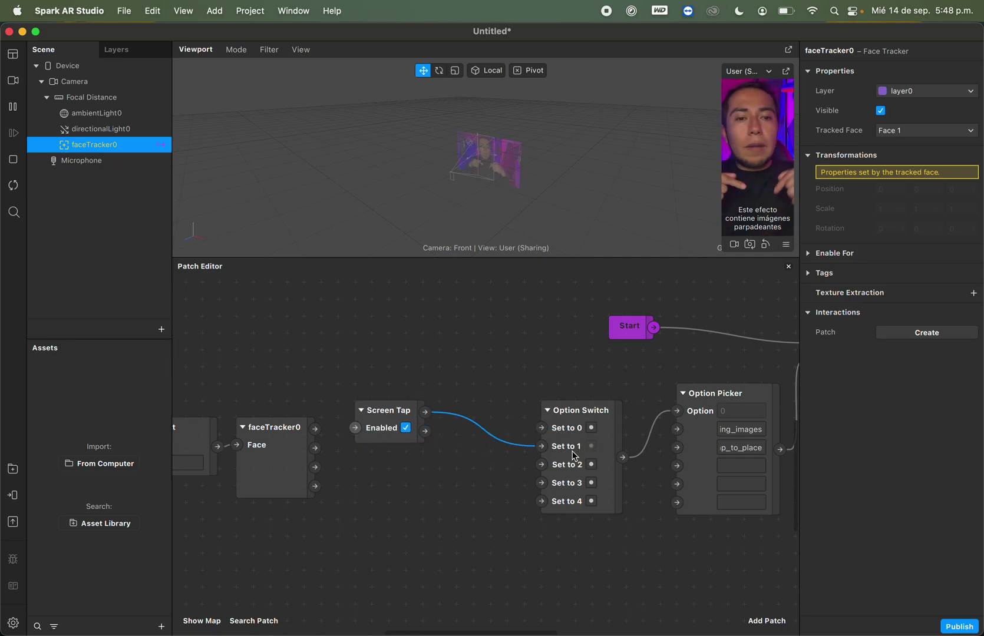
- Restart the effect and simulate a screen tap in the preview to test the instruction change
click(12, 186)
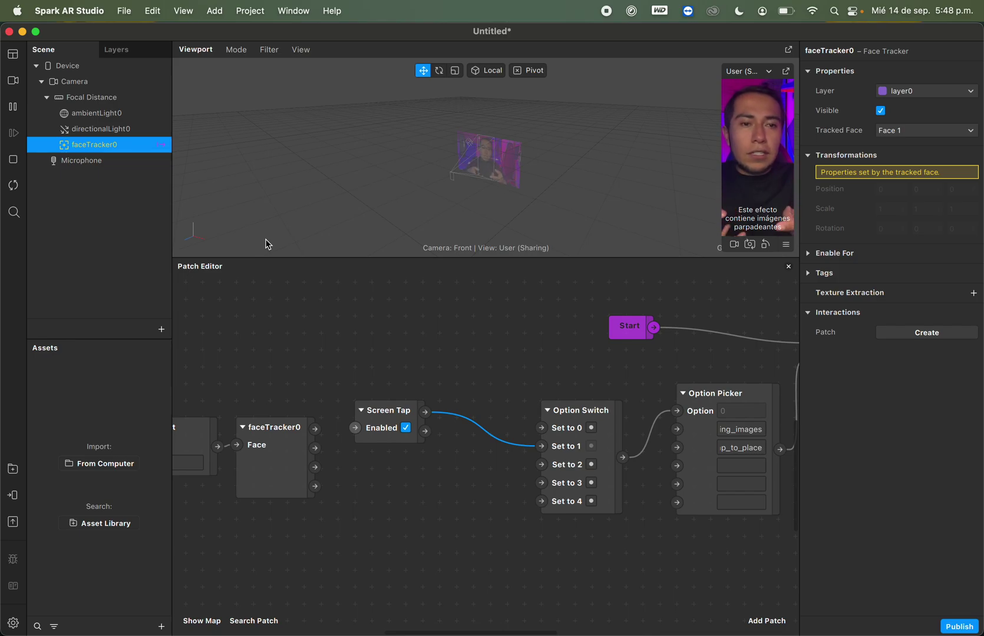
click(771, 180)
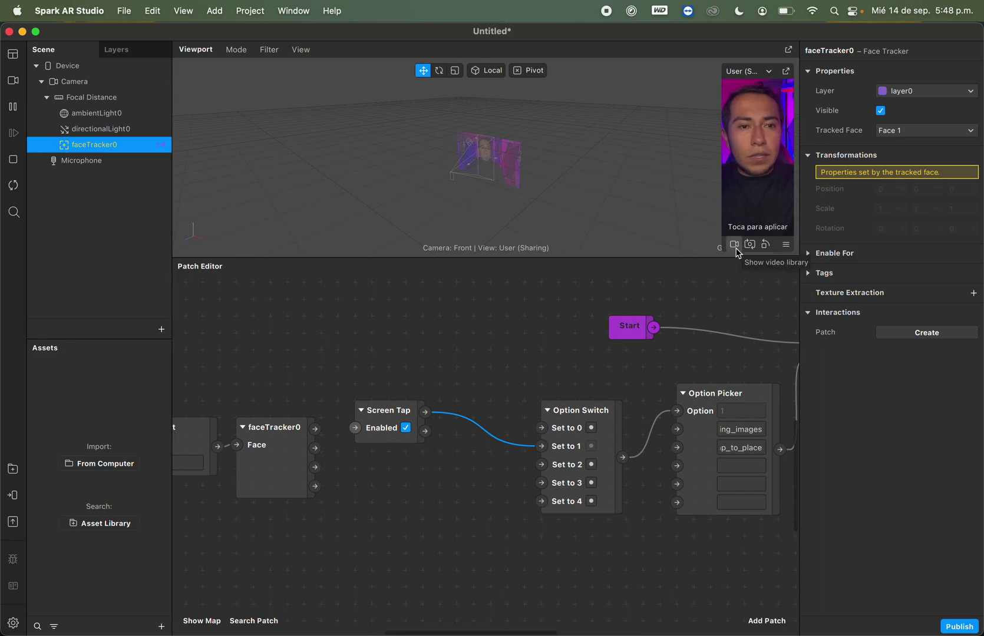
- Move the Screen Tap patch away from the Option Switch and shift the faceTracker0 patch lower to make room
drag(404, 402, 371, 386)
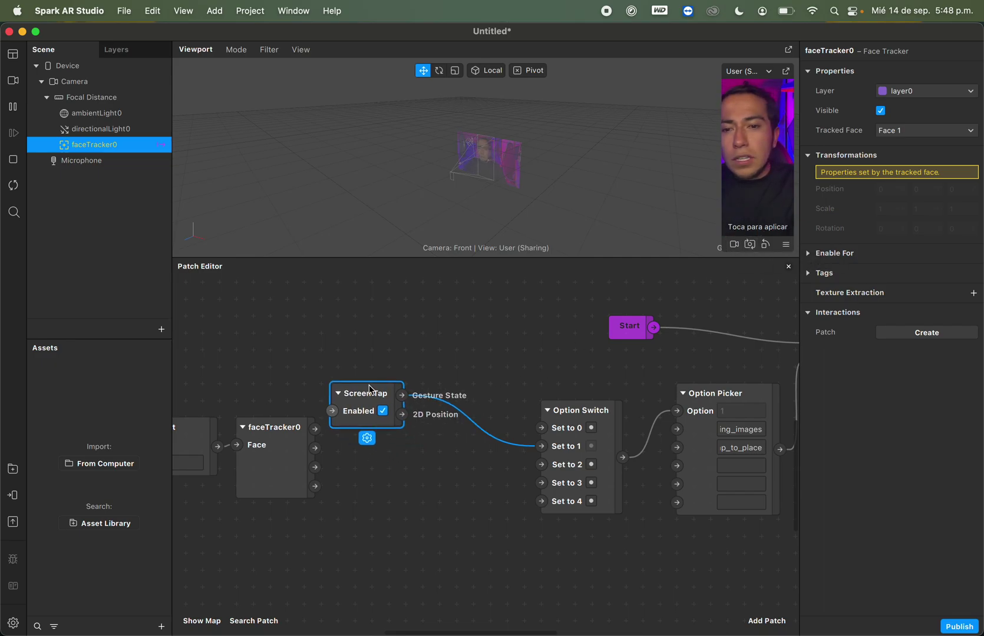
drag(293, 445, 293, 461)
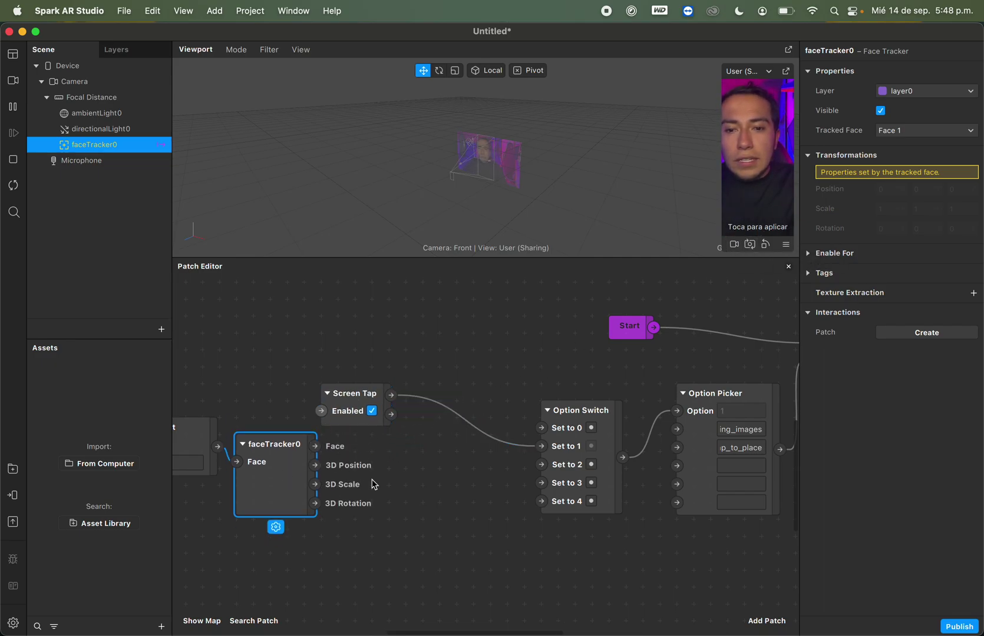
double_click(386, 498)
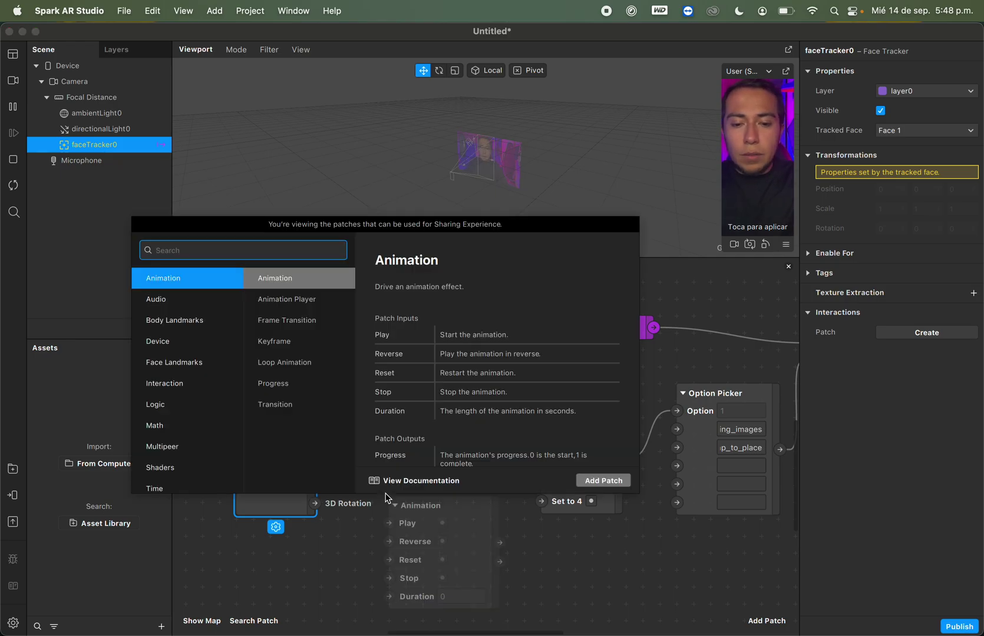
text(mou)
key(Return)
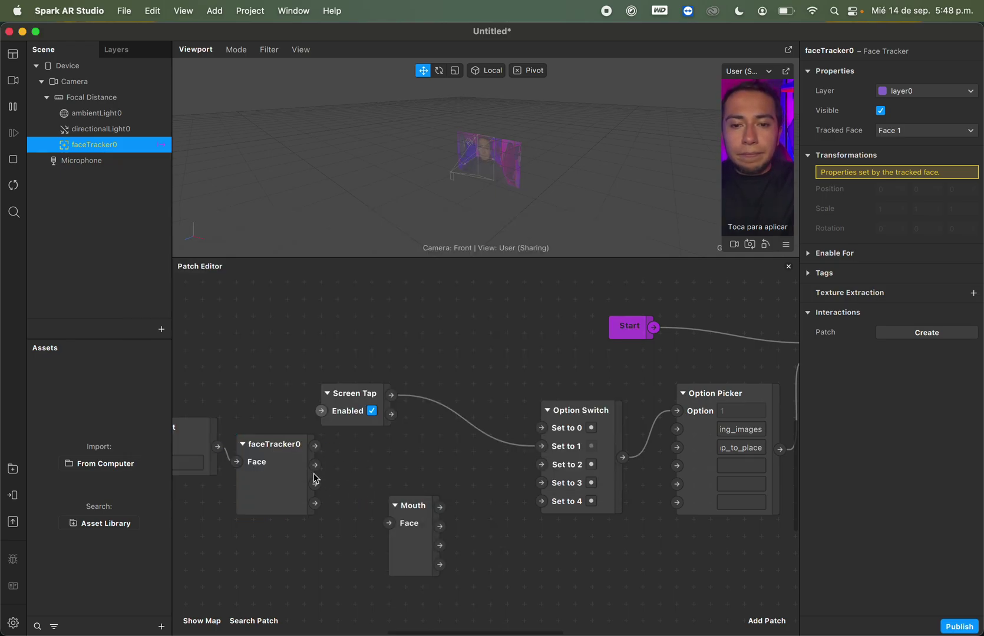
click(395, 504)
click(411, 507)
key(BackSpace)
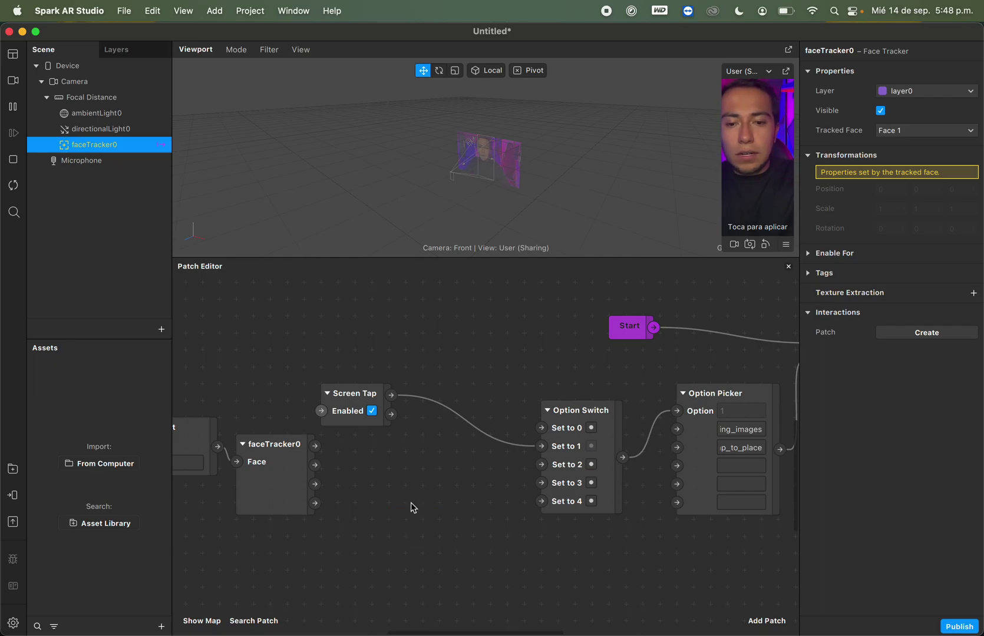
- Add a Mouth Open patch and connect faceTracker0's Face output to its Face input
double_click(411, 503)
text(mou)
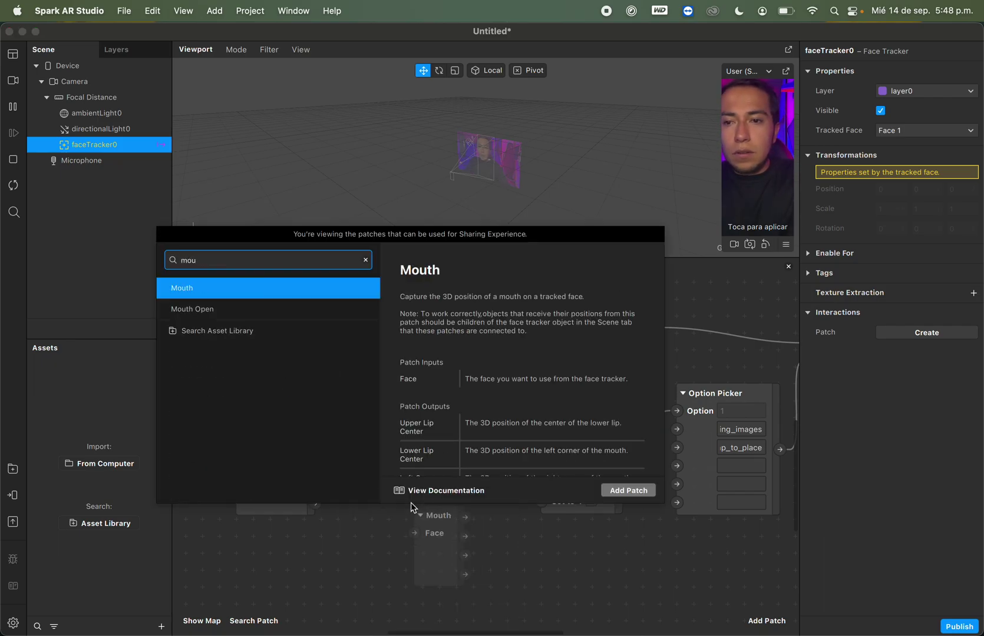
key(Down)
key(Return)
drag(315, 446, 414, 533)
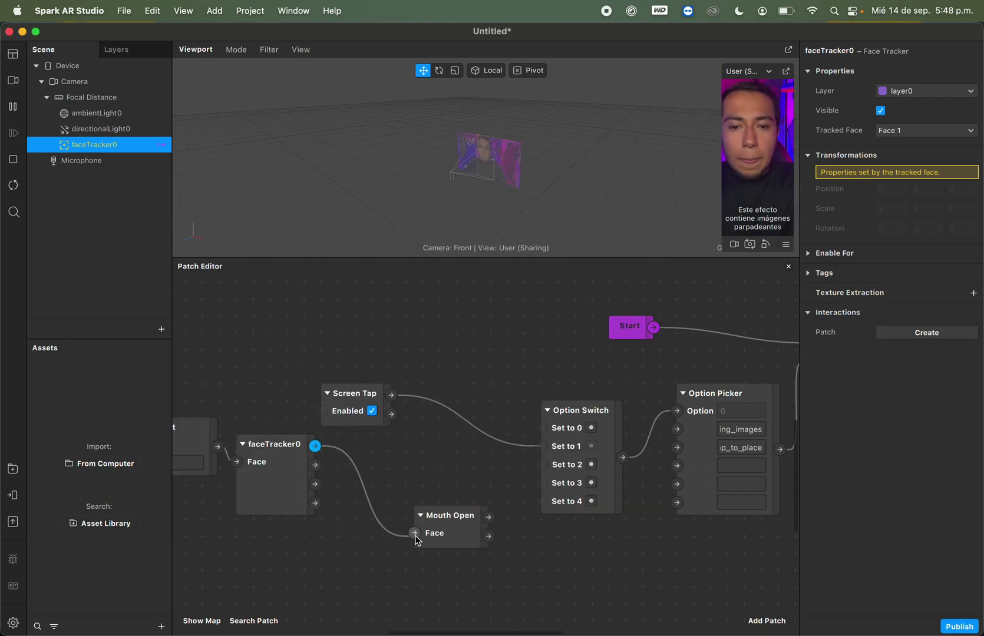
- Connect Mouth Open to the Option Switch's Set to 2 input through a Pulse patch's Turned On output, and slightly enlarge the viewport
drag(488, 516, 544, 464)
scroll(608, 527, right, 3)
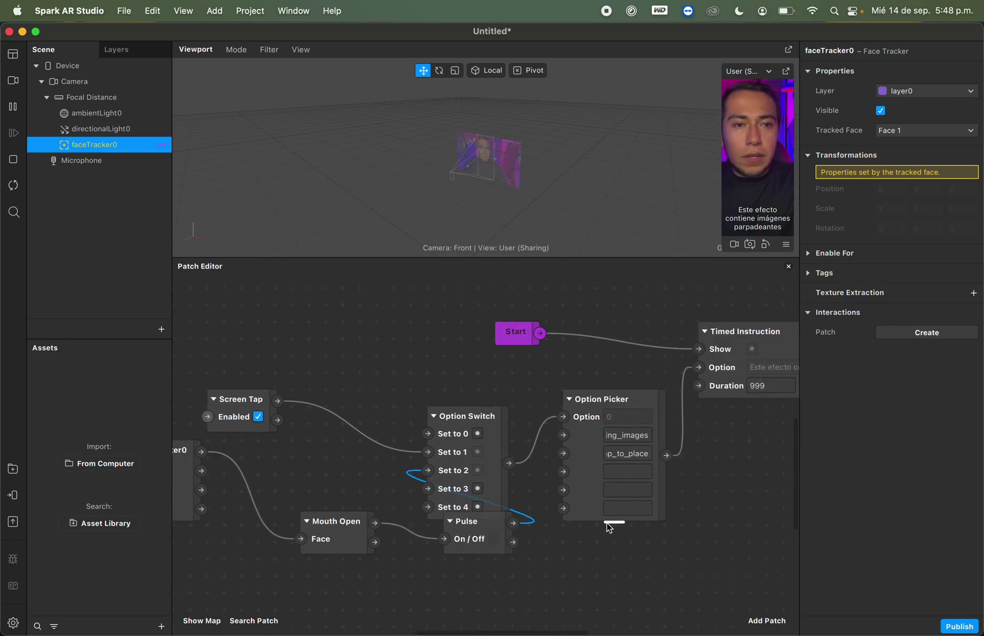
scroll(608, 527, right, 3)
drag(706, 257, 706, 280)
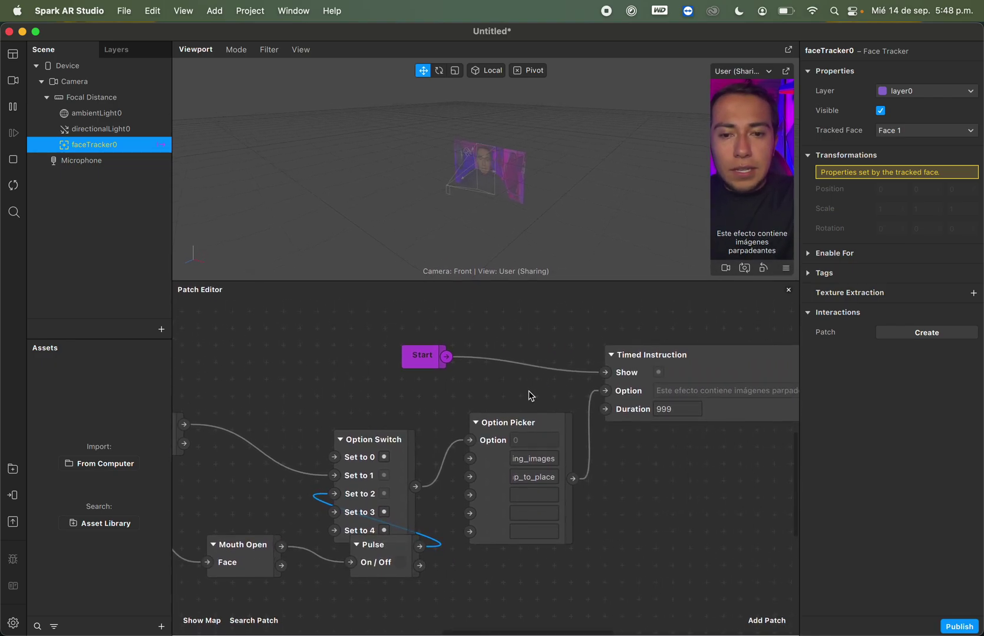
- Line up the Mouth Open and Pulse patches in the gap between faceTracker0 and the Option Switch
scroll(529, 391, left, 5)
scroll(529, 390, down, 2)
scroll(377, 520, left, 4)
scroll(370, 521, down, 1)
drag(484, 466, 406, 429)
drag(614, 466, 496, 429)
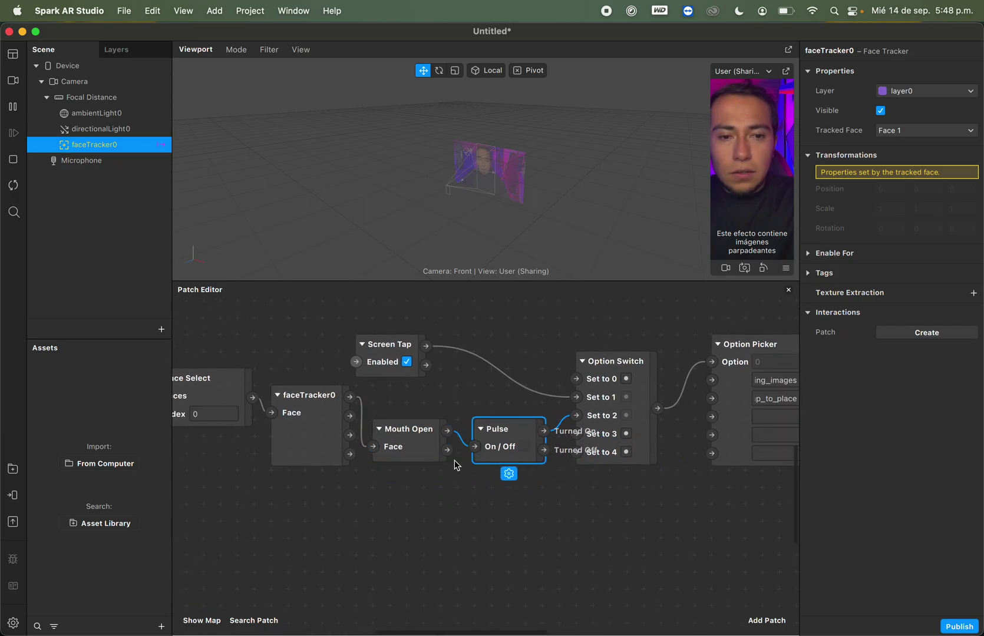
- Move the Face Finder, Face Select, faceTracker0, Mouth Open and Pulse patches down, clear of the Screen Tap patch
scroll(457, 459, down, 5)
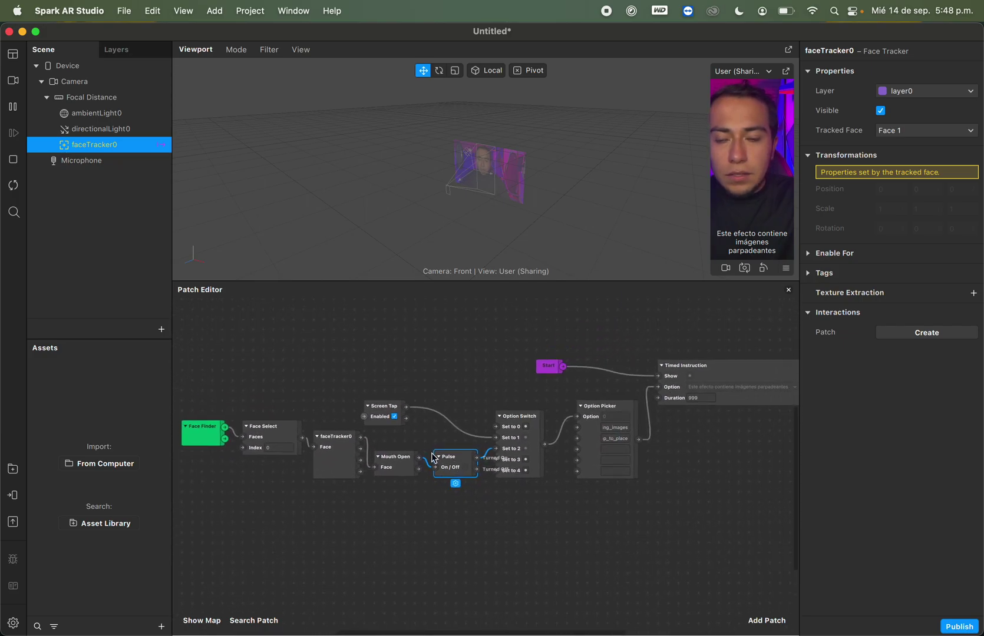
drag(394, 519, 176, 423)
drag(337, 468, 337, 519)
drag(451, 467, 441, 498)
click(381, 415)
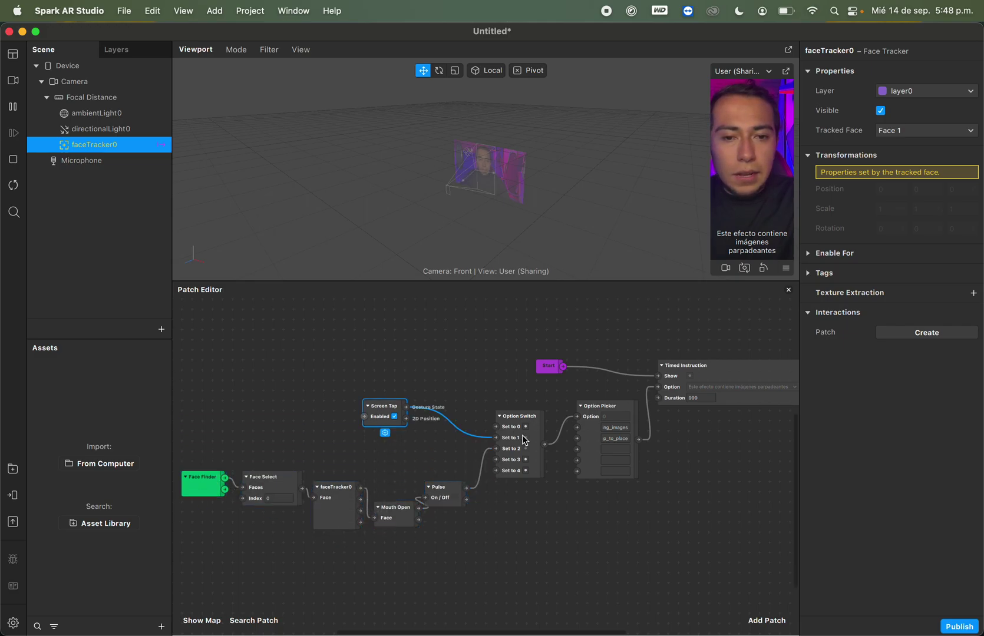
- Move the Timed Instruction patch lower, beside the Option Picker, and enlarge the viewport to get a bigger preview
scroll(534, 438, right, 5)
scroll(534, 436, up, 5)
drag(634, 393, 634, 446)
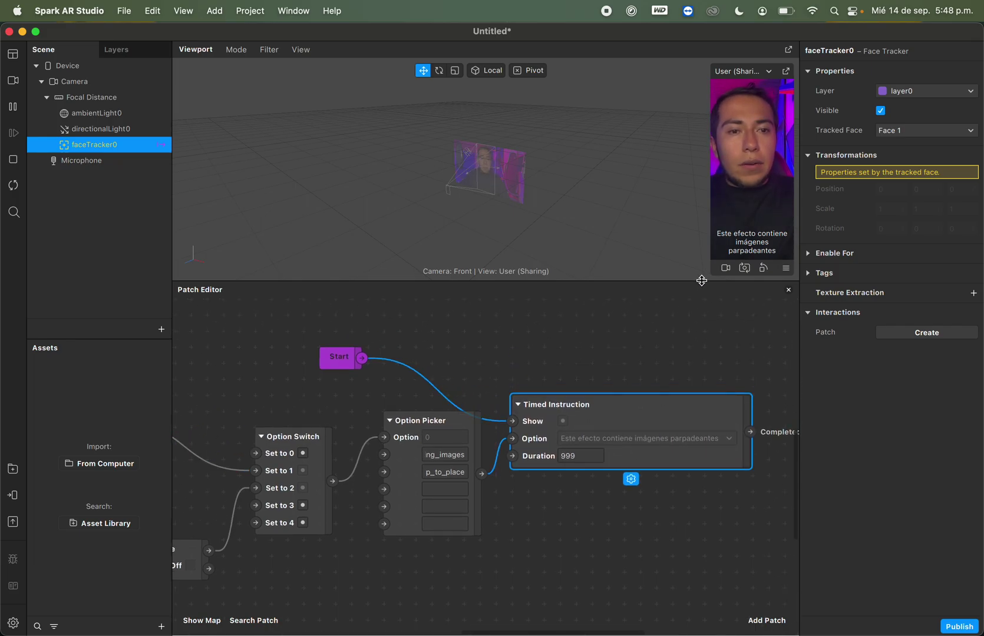
drag(701, 280, 701, 383)
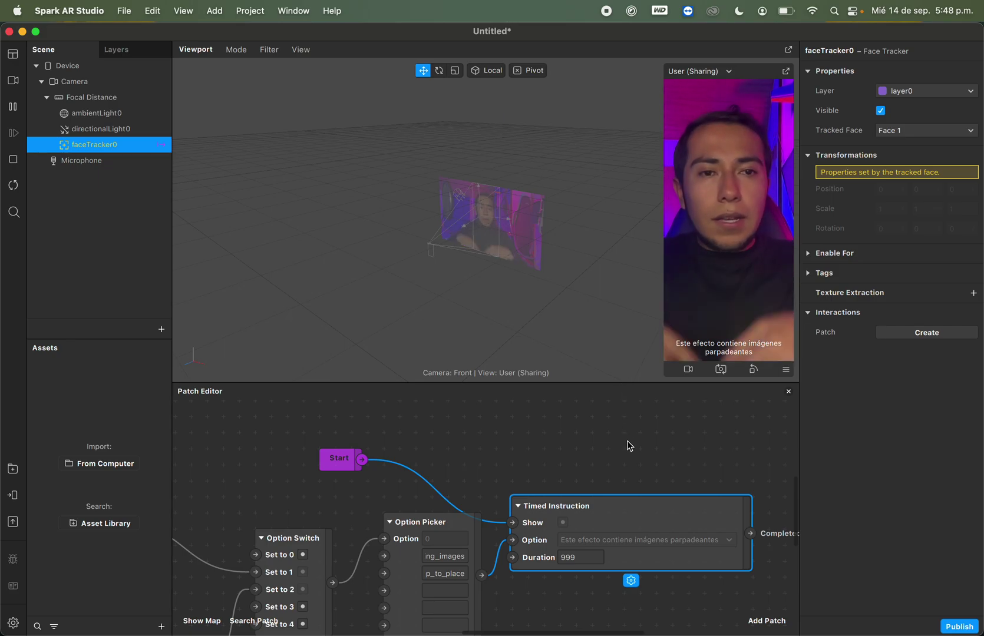
- Restart the effect and test the screen tap and mouth-open instruction changes in the preview
click(14, 187)
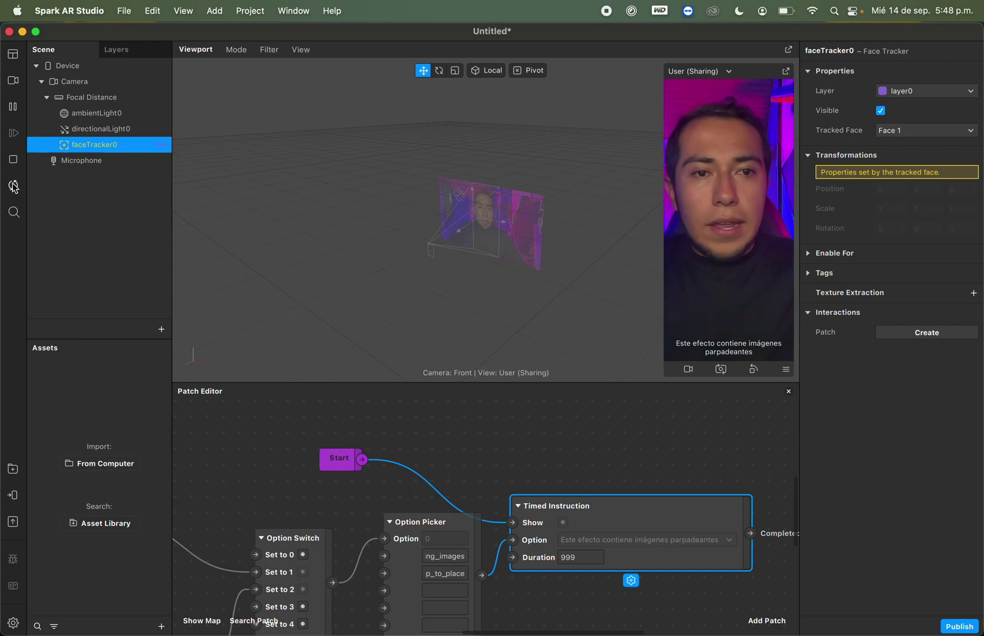
scroll(433, 426, left, 5)
click(732, 238)
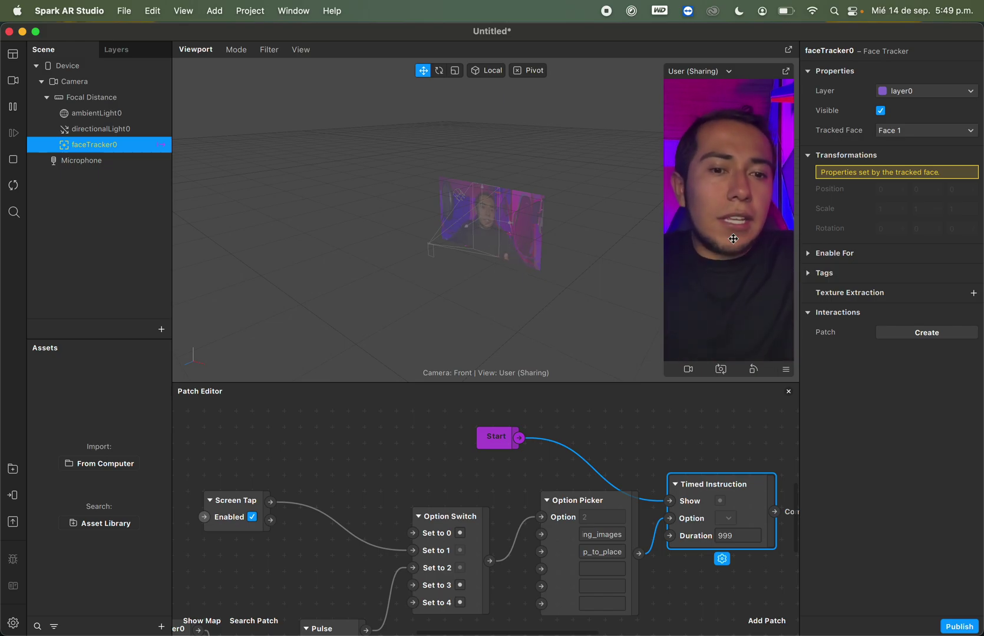
- Open the Option Picker's third option field for editing
click(602, 568)
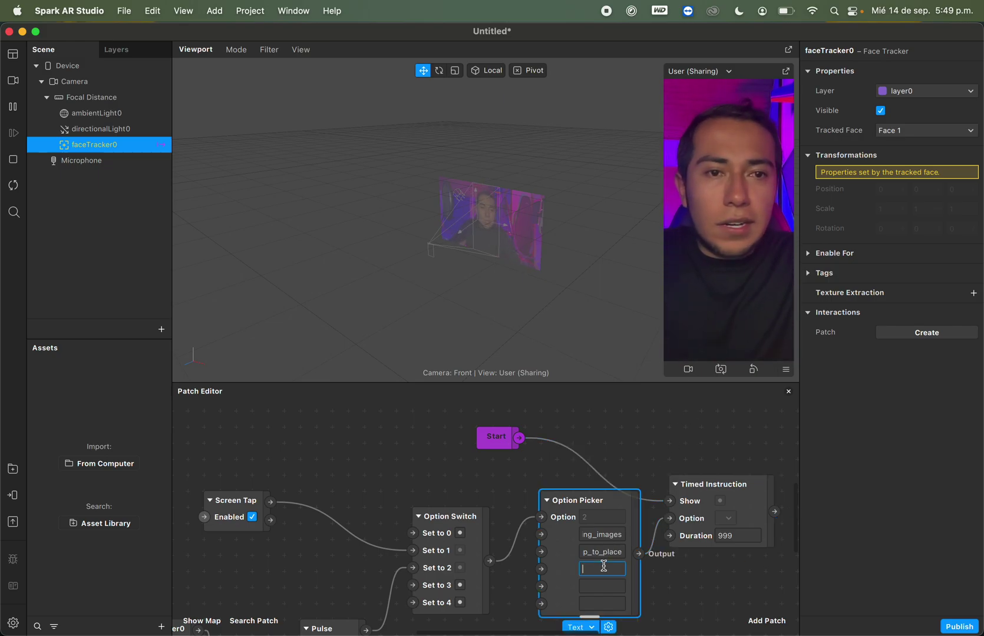